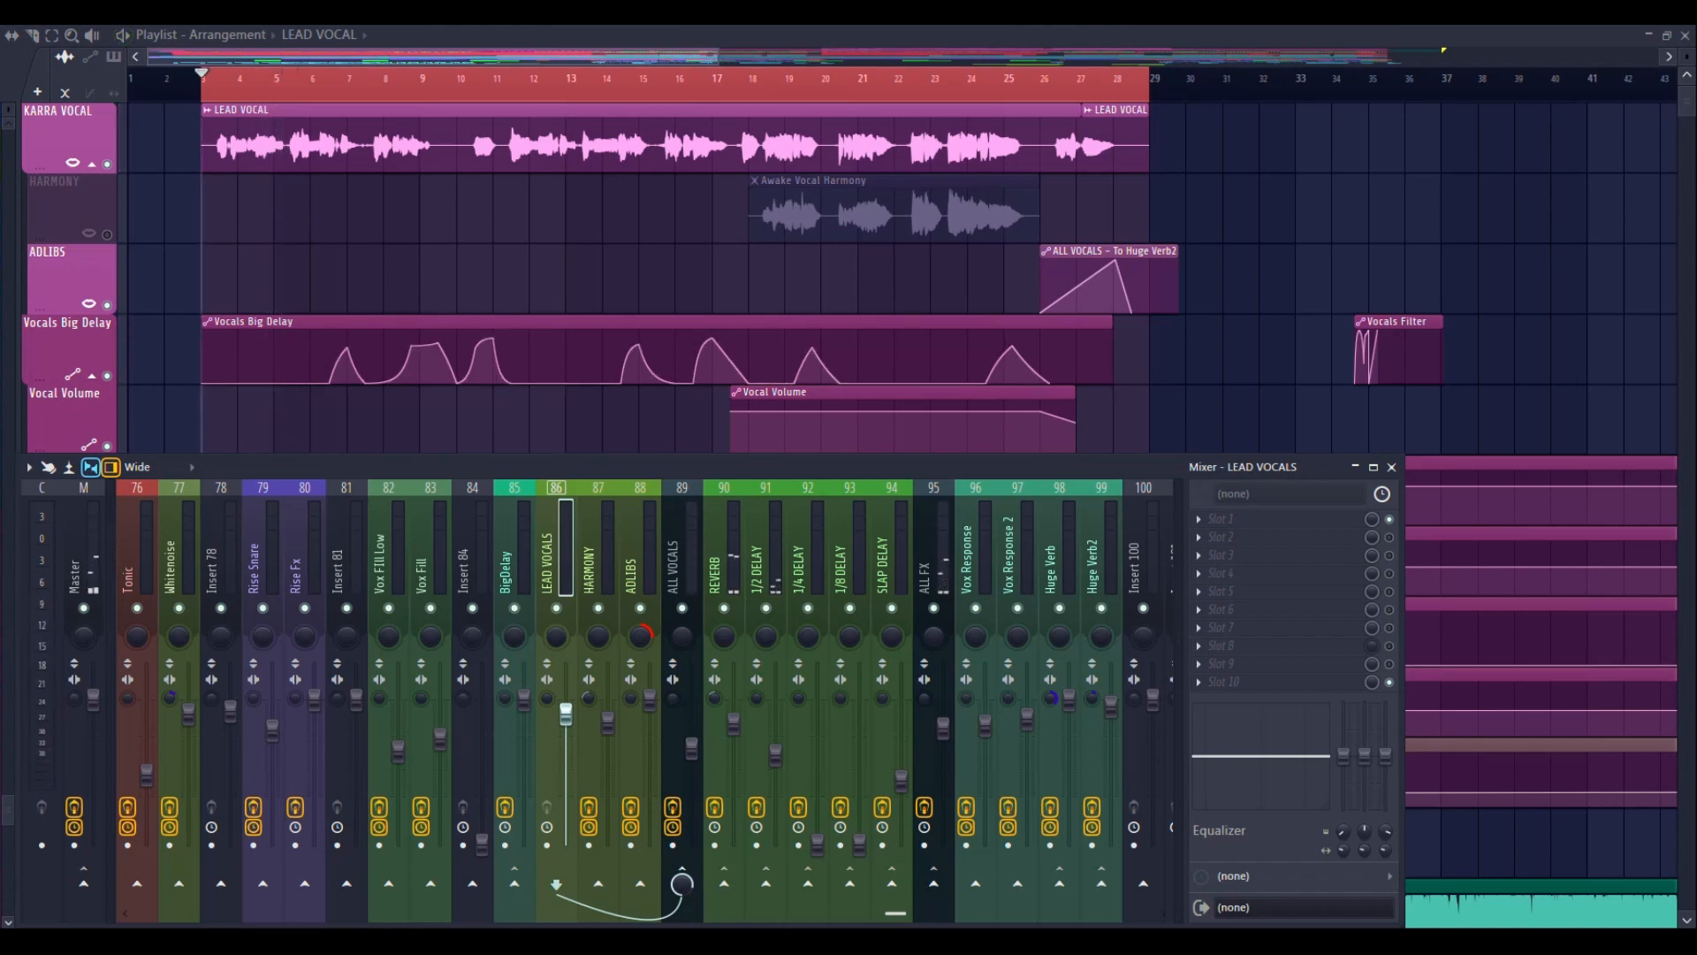
# Load StudioRack Stereo into the first effect slot of the LEAD VOCALS mixer track
pyautogui.click(683, 572)
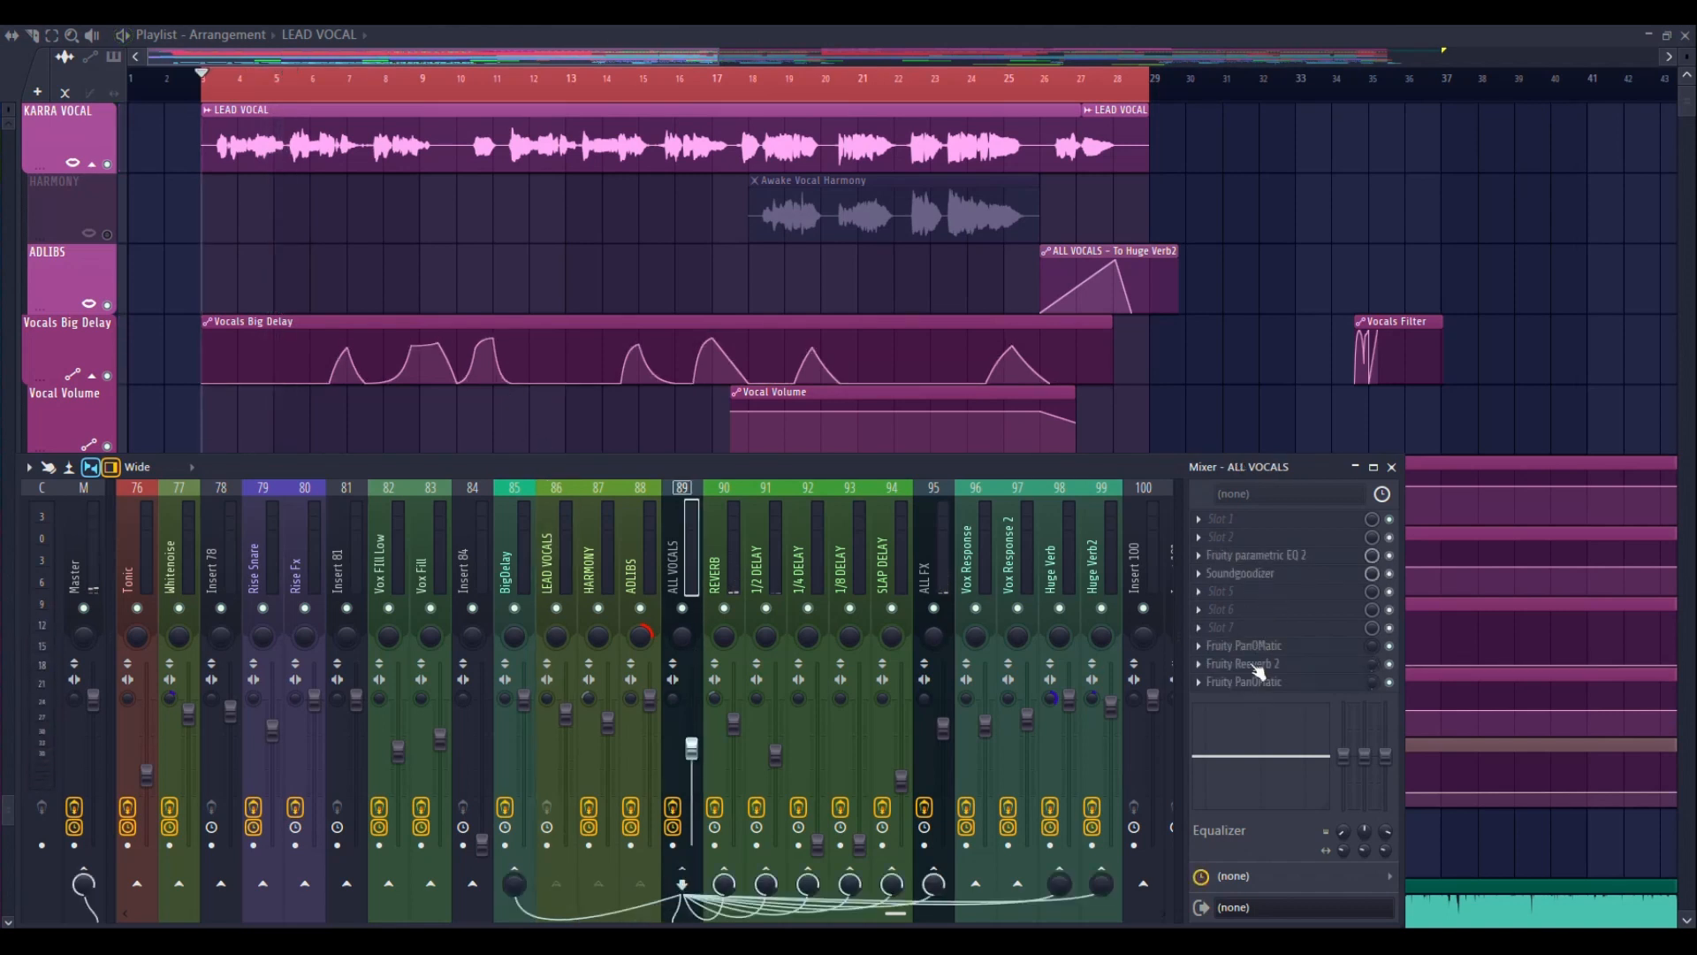
pyautogui.click(551, 568)
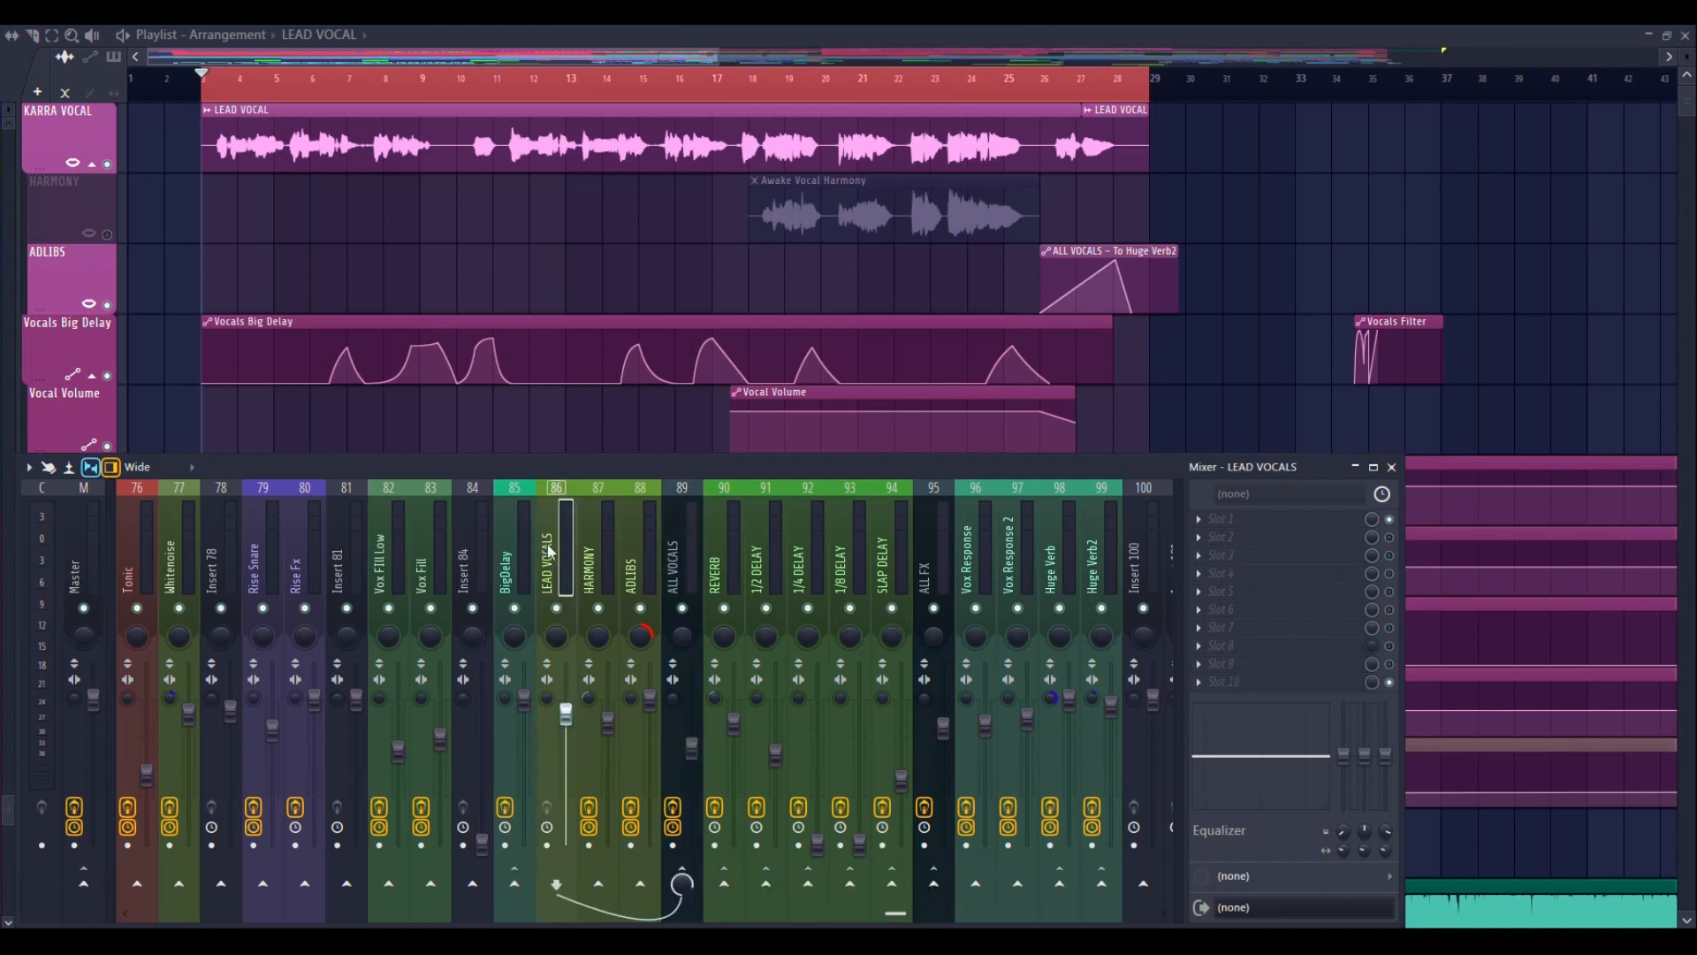
pyautogui.click(1205, 528)
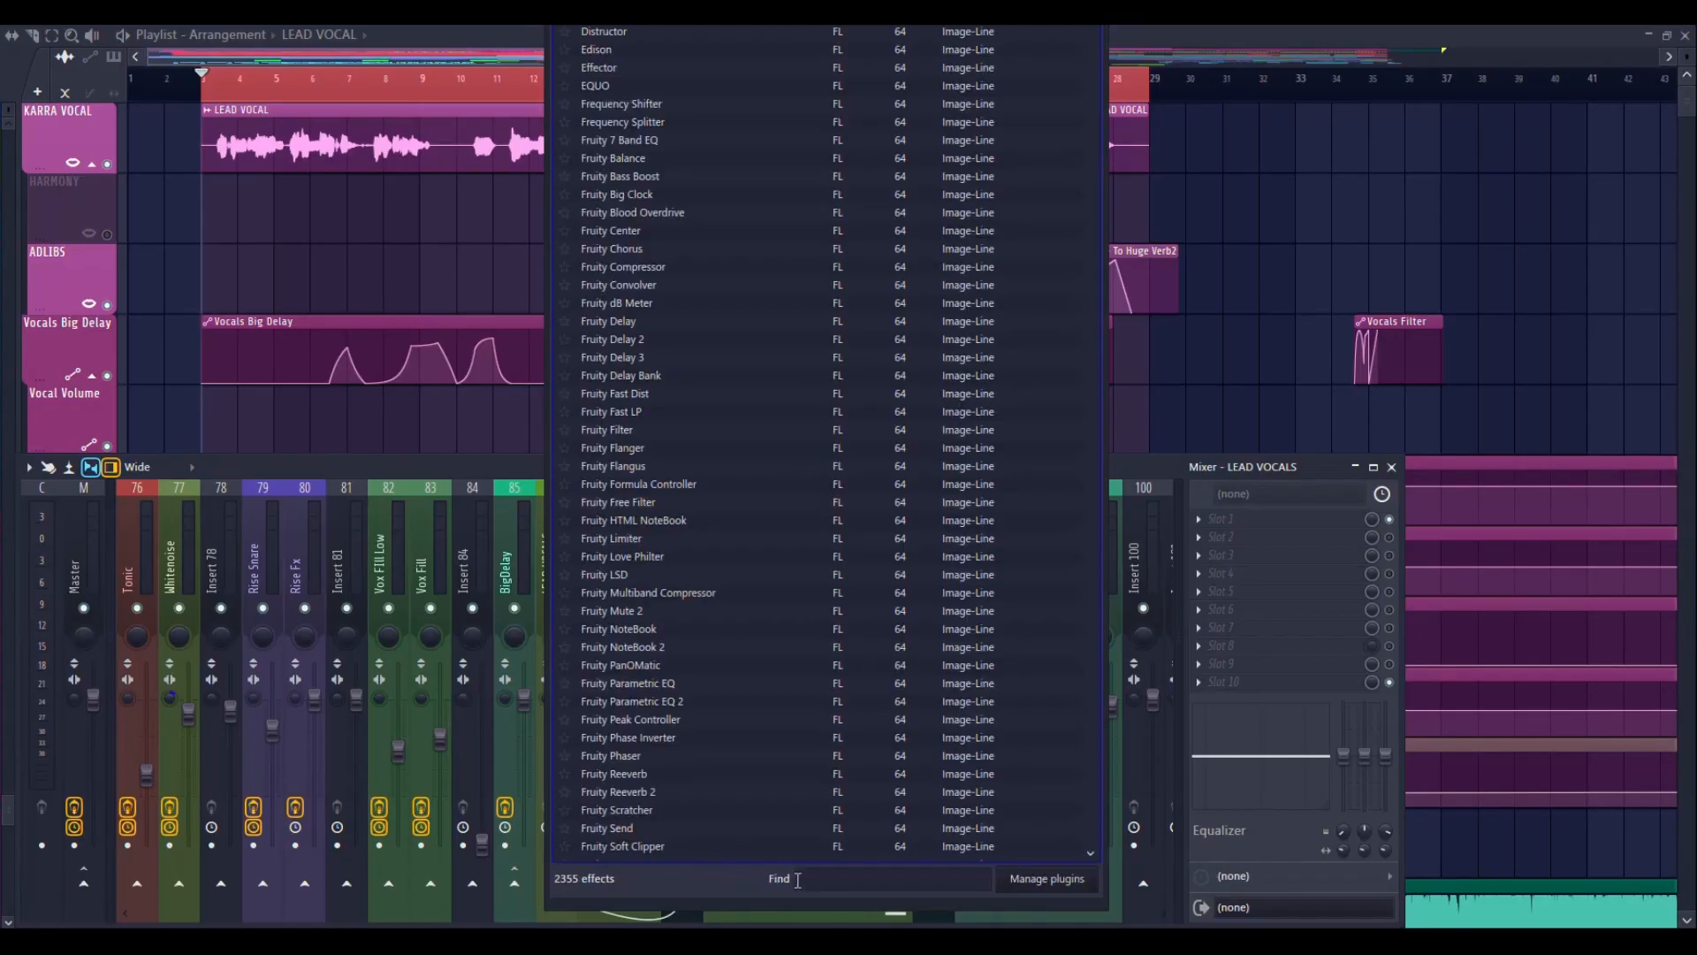
pyautogui.write('studio')
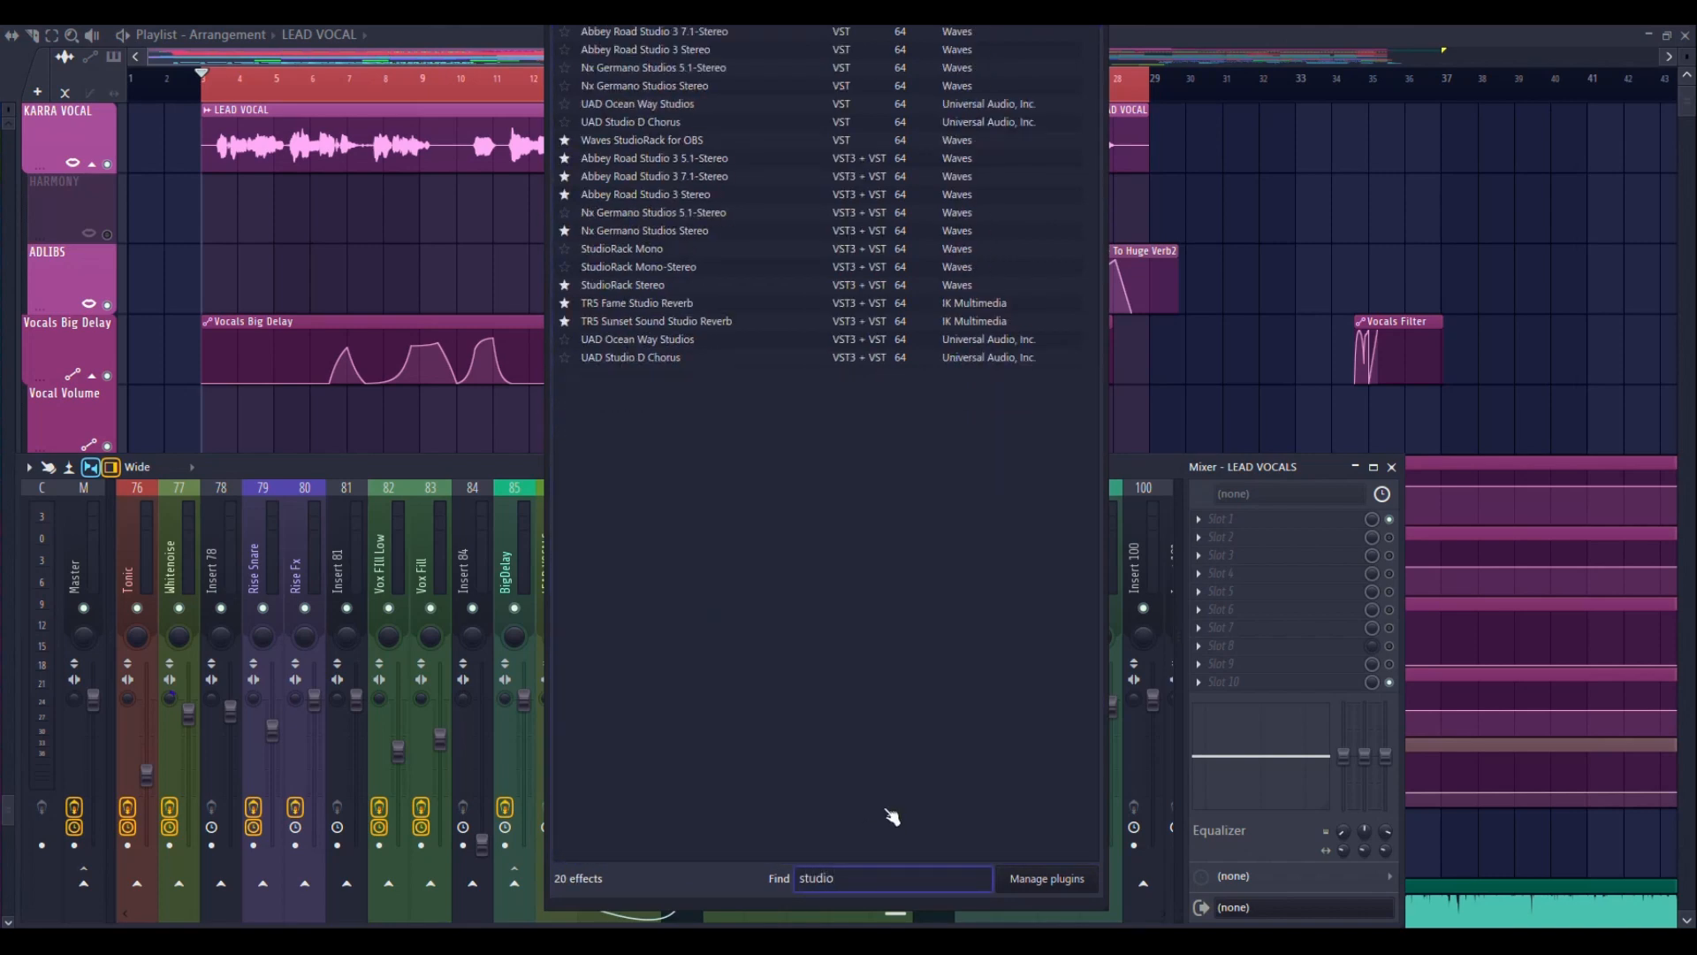
pyautogui.click(633, 285)
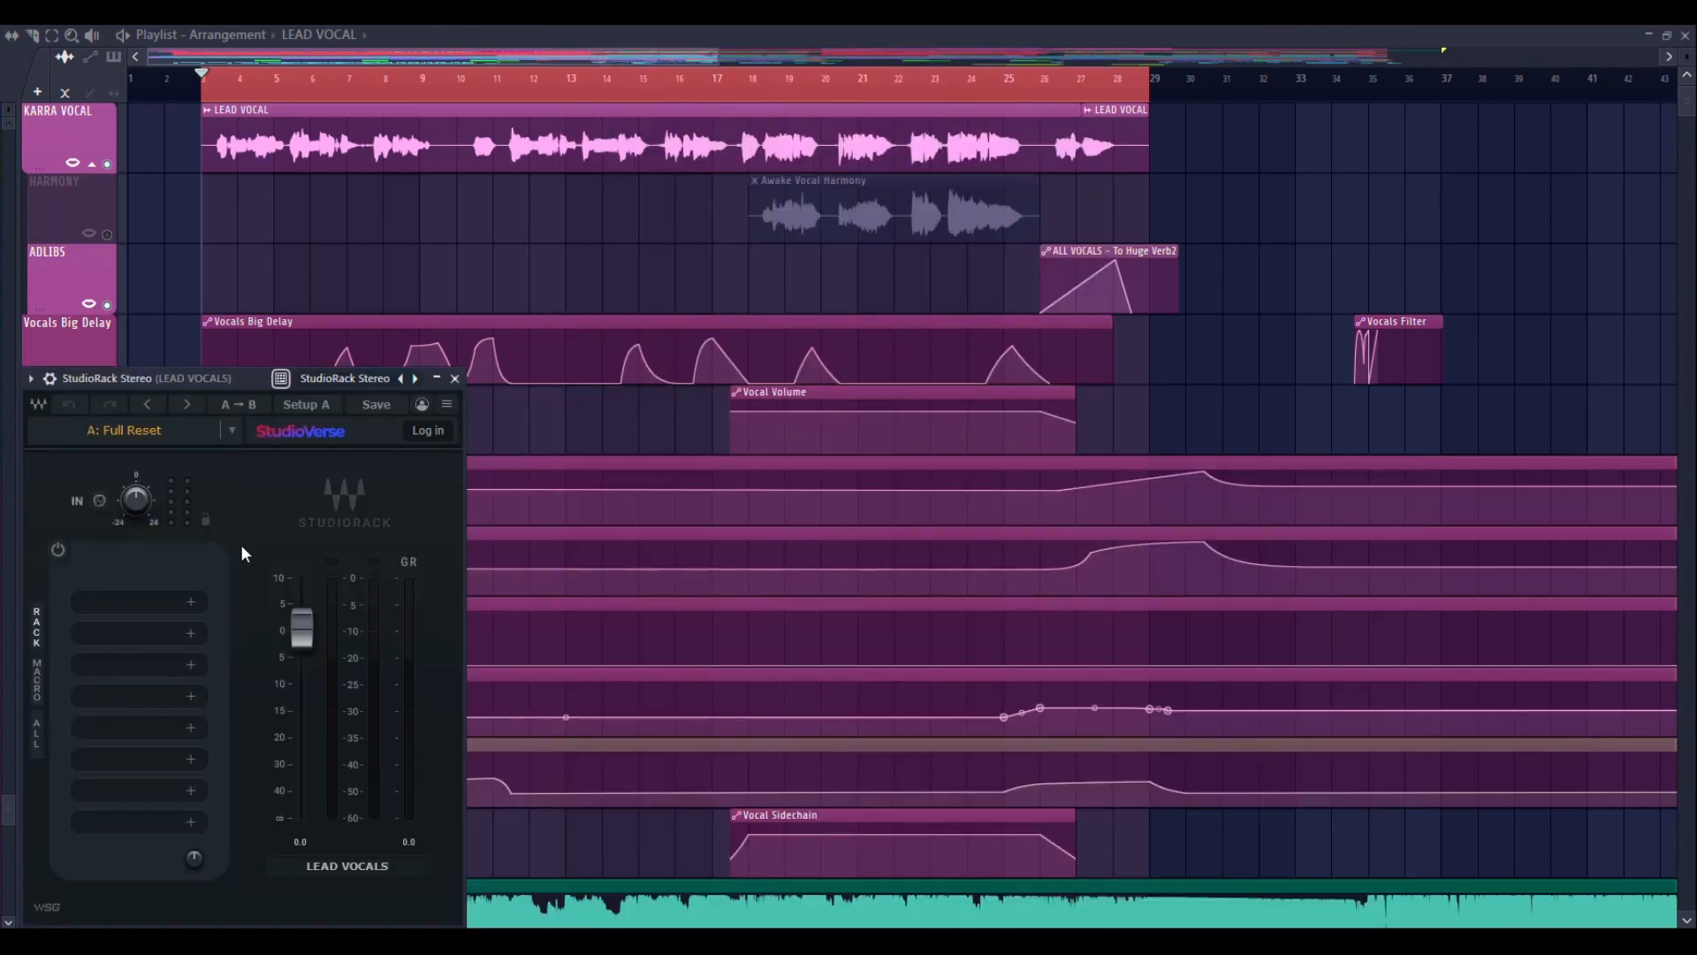
# Load the preset file ORKUN FOR WAVES.xps from the Downloads folder into StudioRack
pyautogui.click(150, 427)
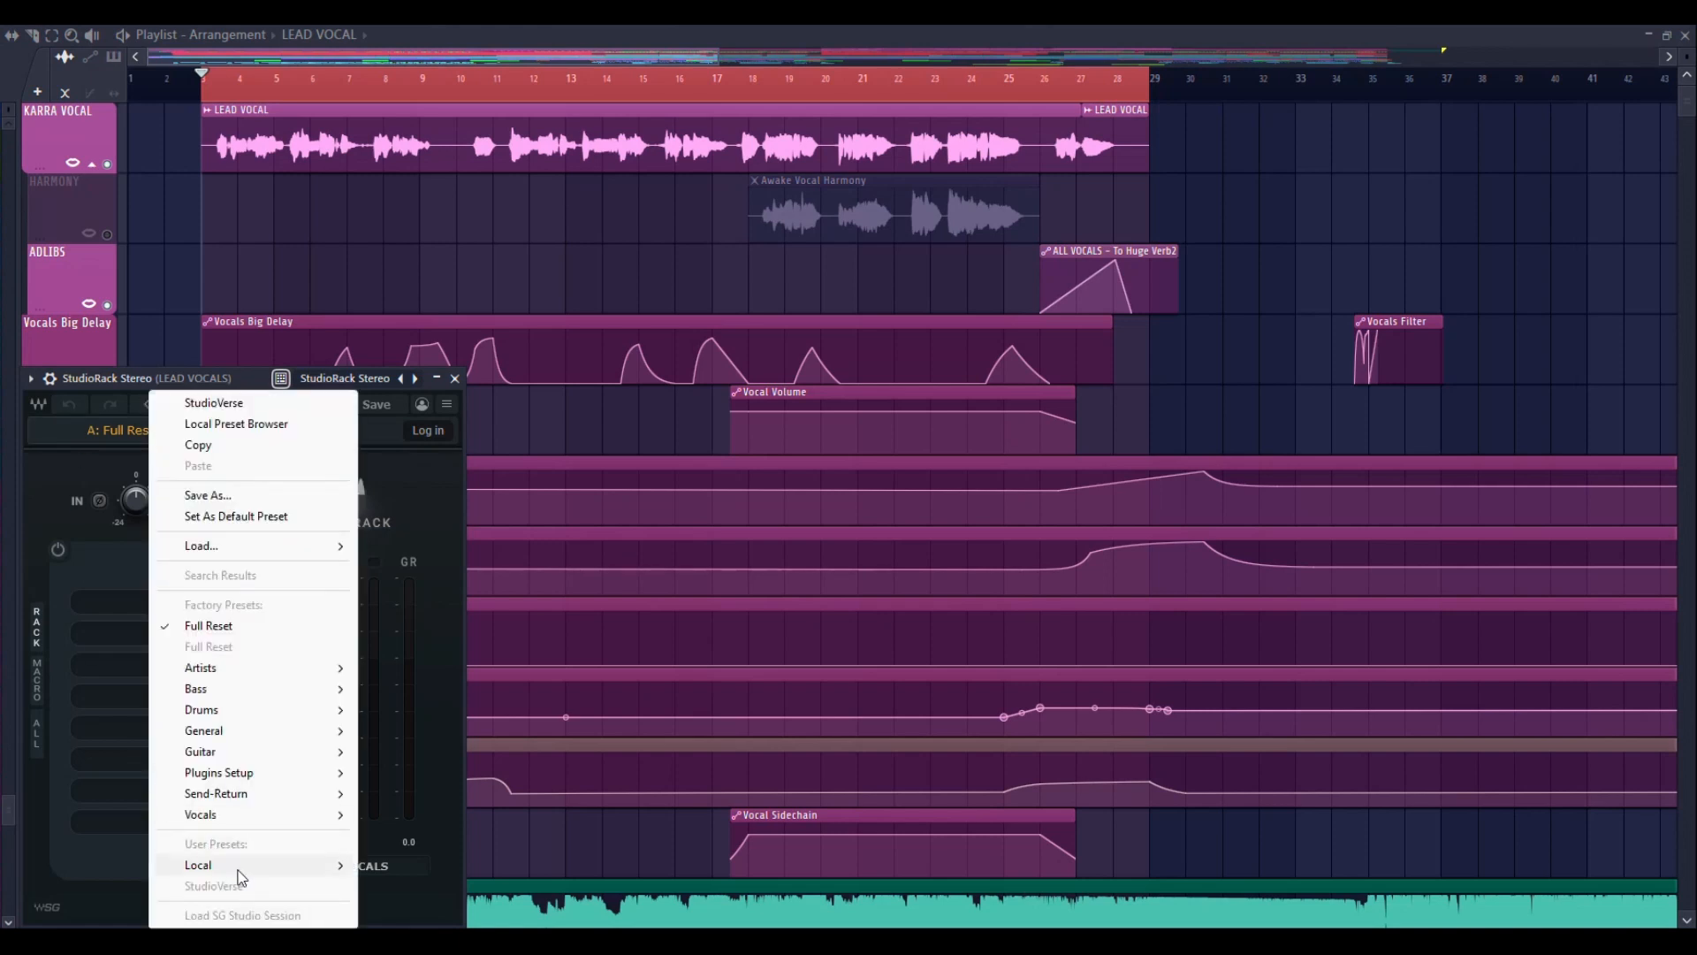
pyautogui.moveTo(237, 866)
pyautogui.click(469, 939)
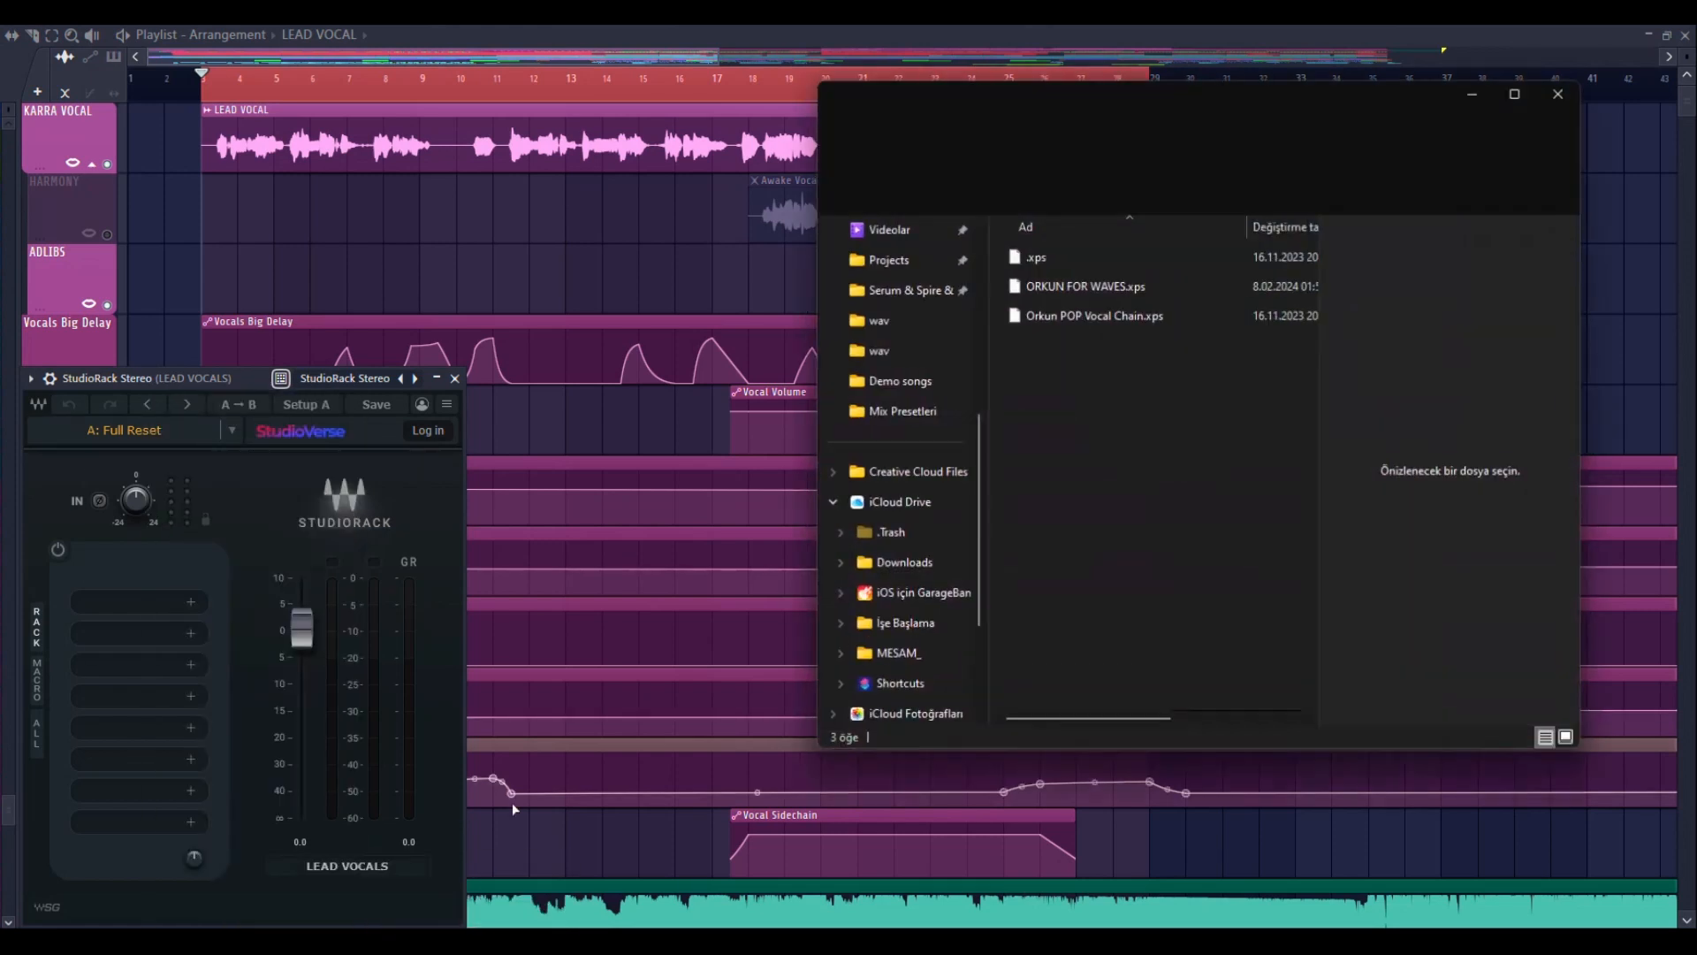
pyautogui.scroll(5, 900, 378)
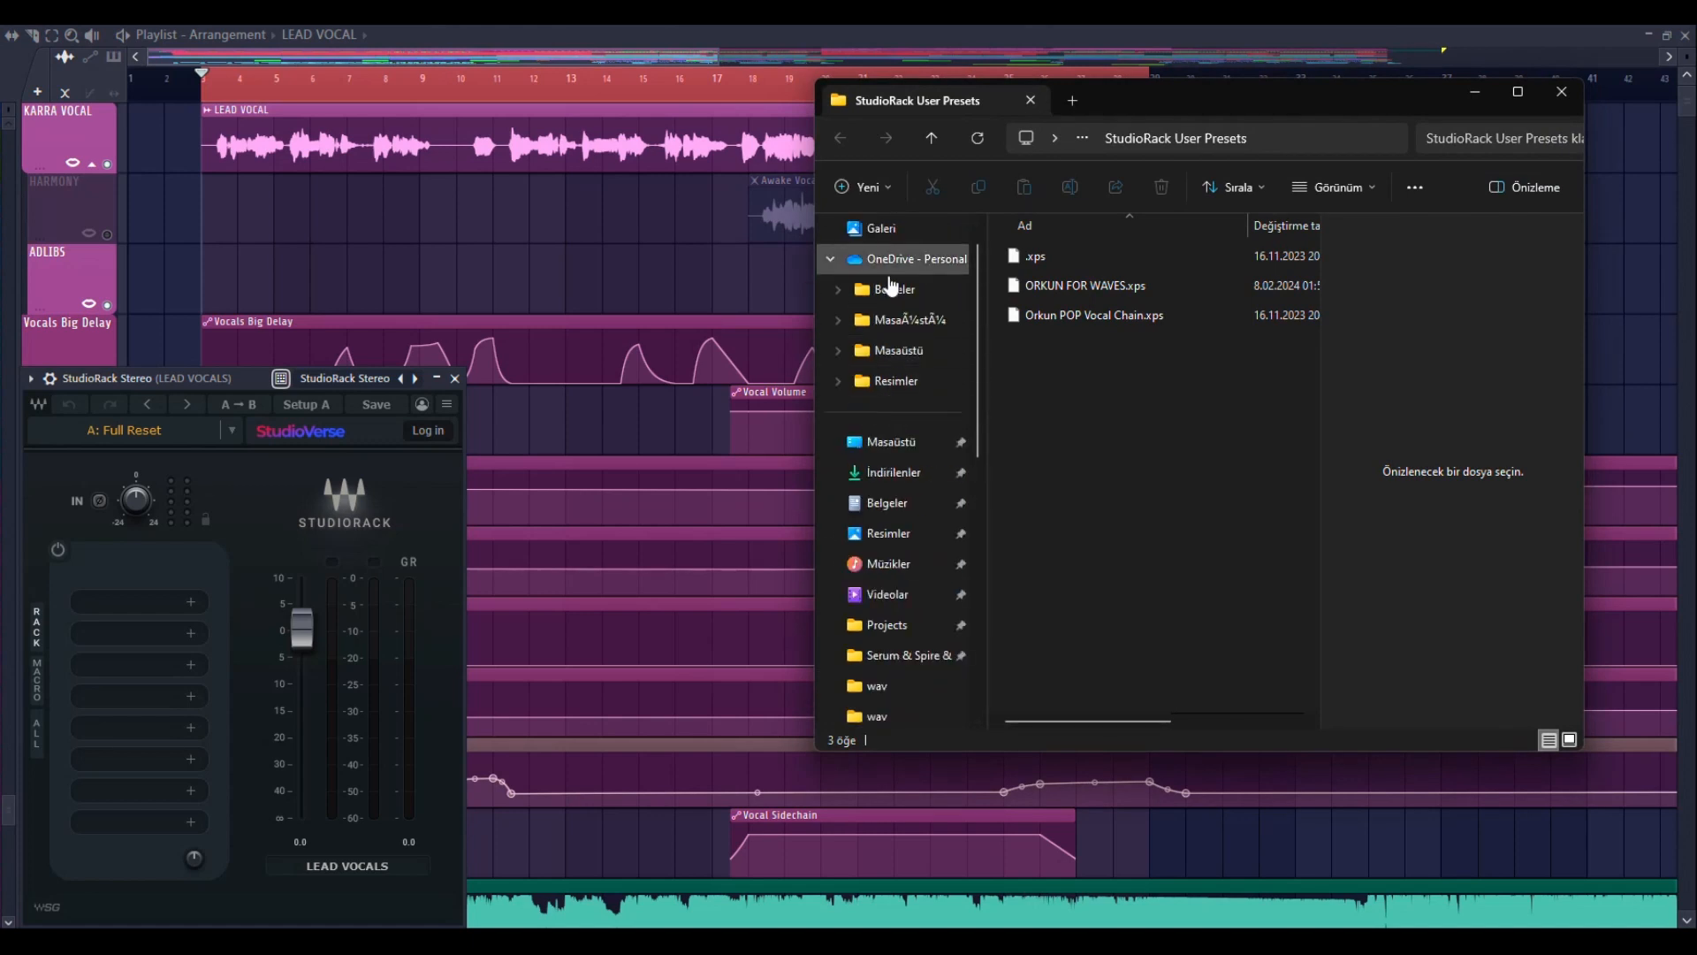
pyautogui.click(910, 511)
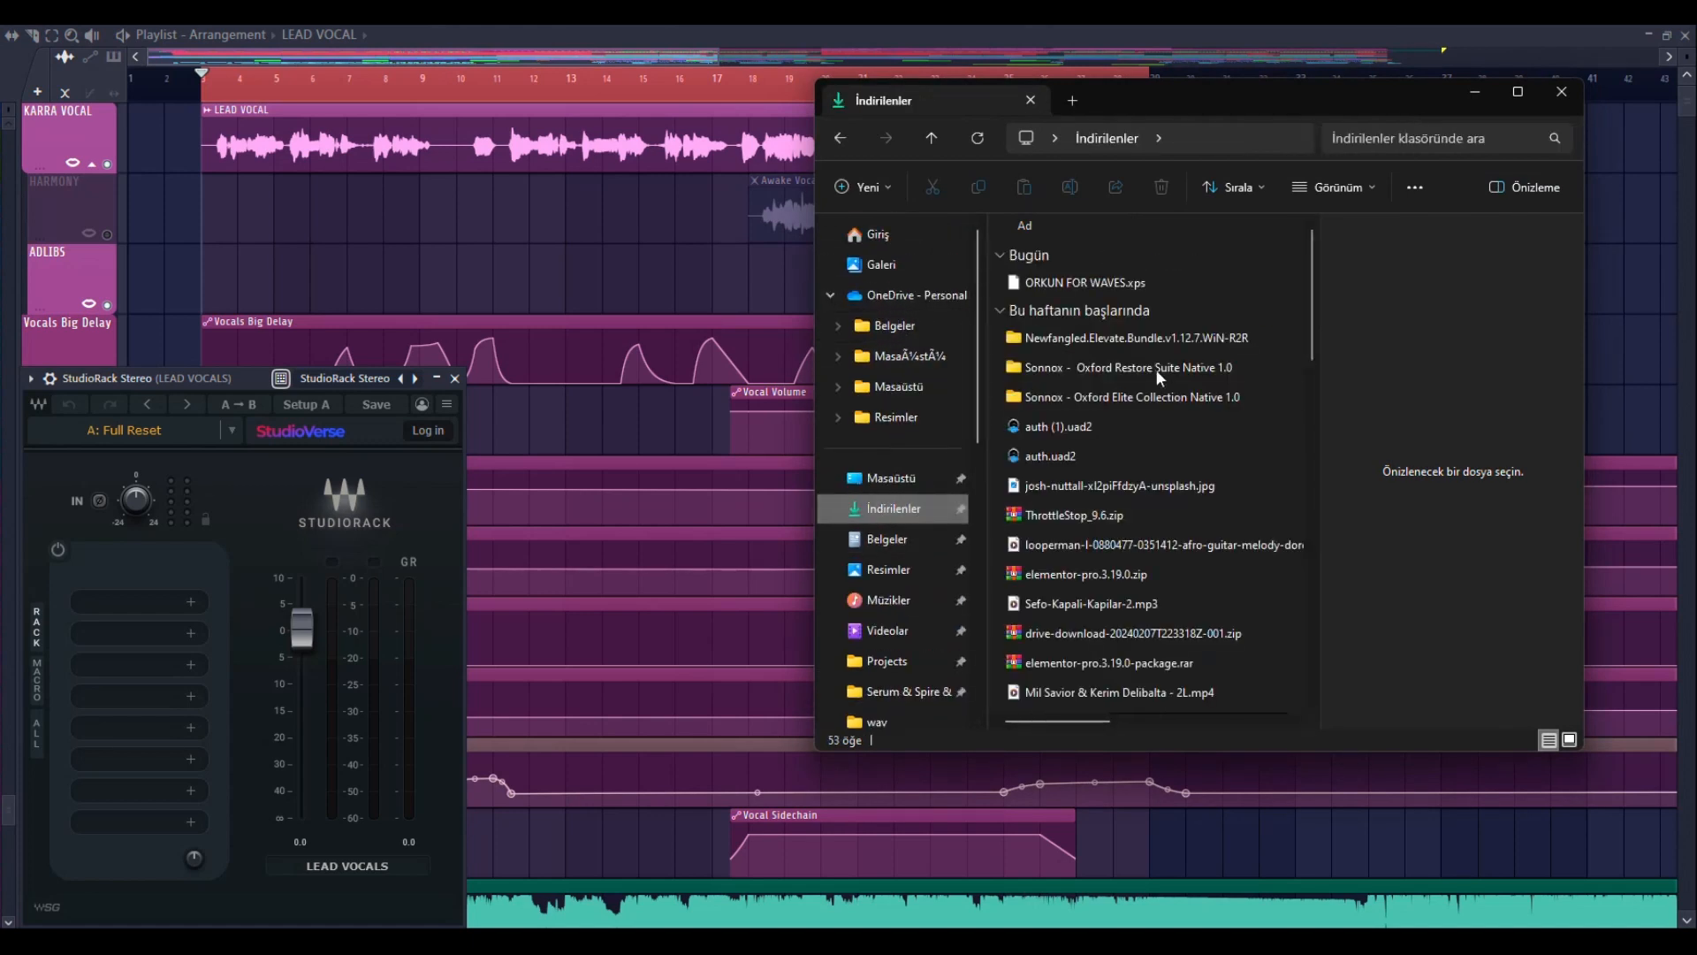
pyautogui.click(1056, 282)
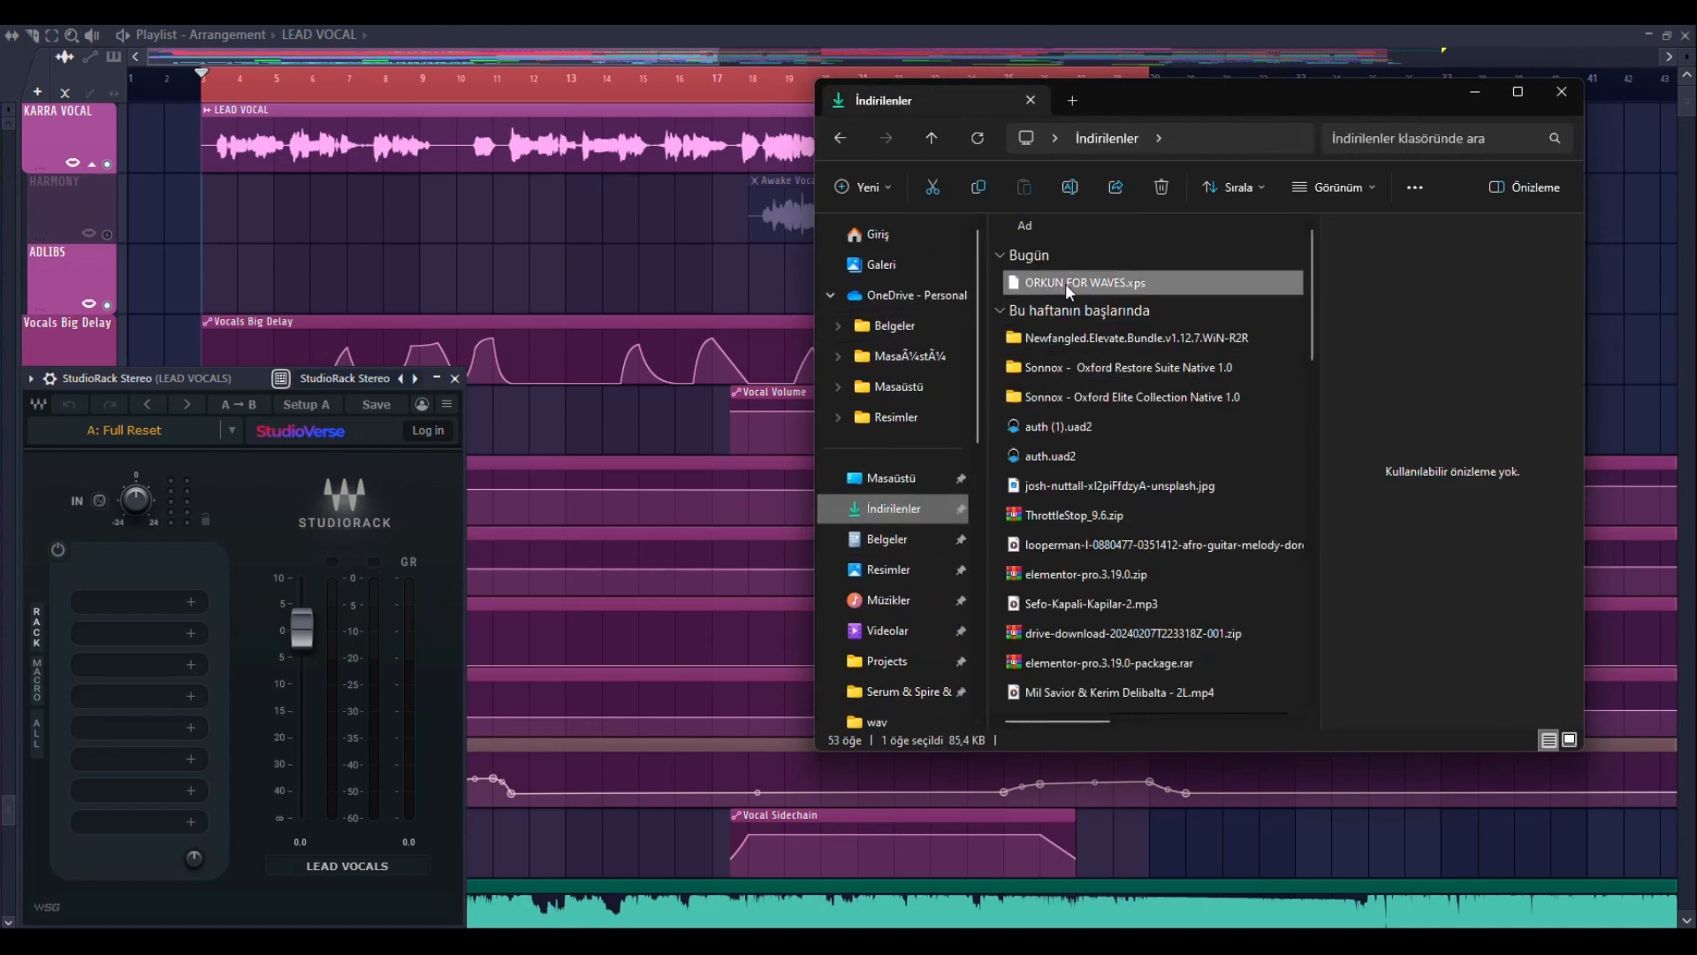
pyautogui.moveTo(236, 548); pyautogui.dragTo(106, 656)
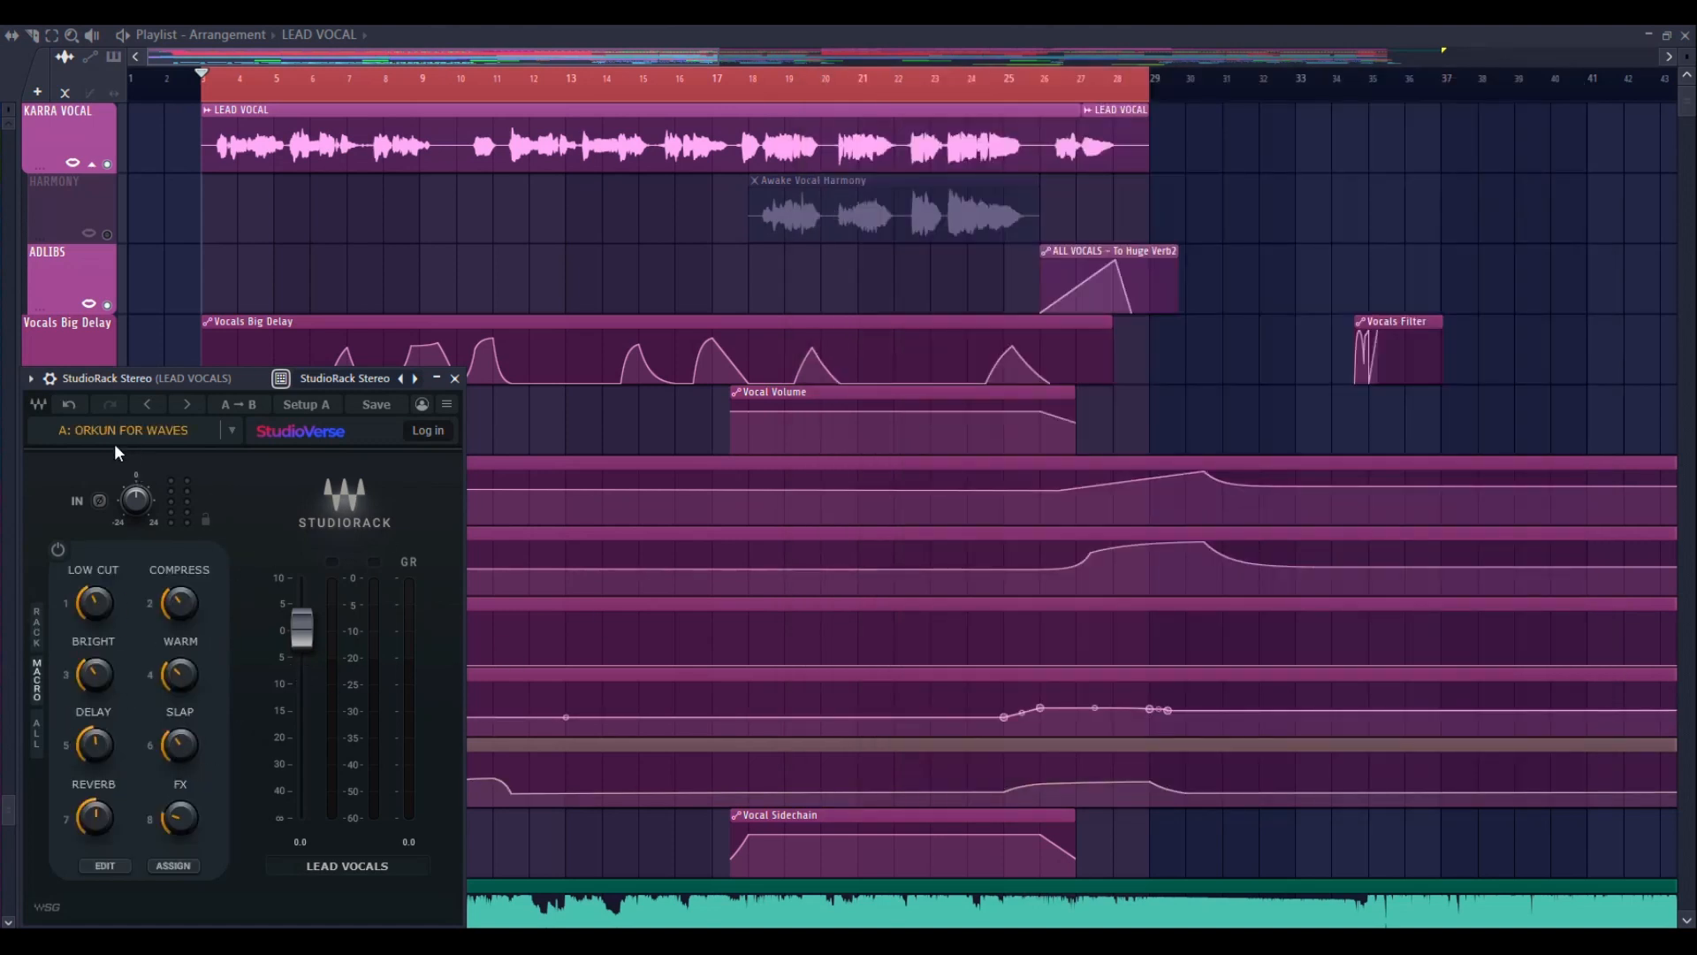
# Play the opening of the lead vocal with the StudioRack chain still bypassed
pyautogui.press('space')
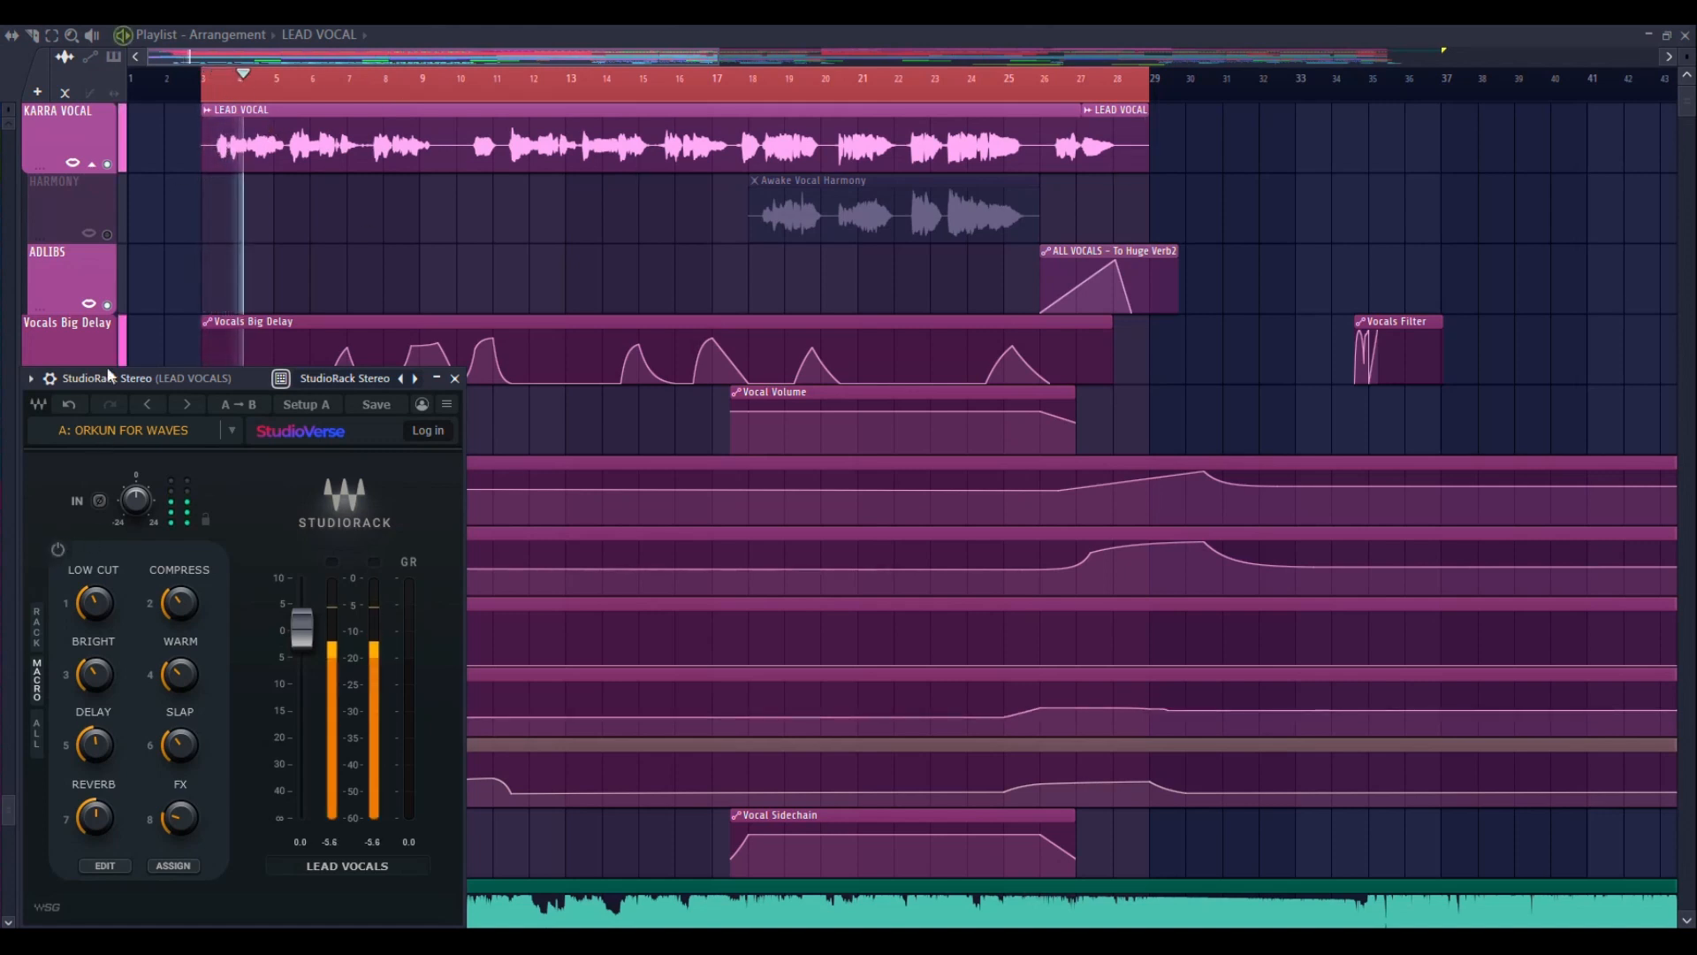
pyautogui.press('space')
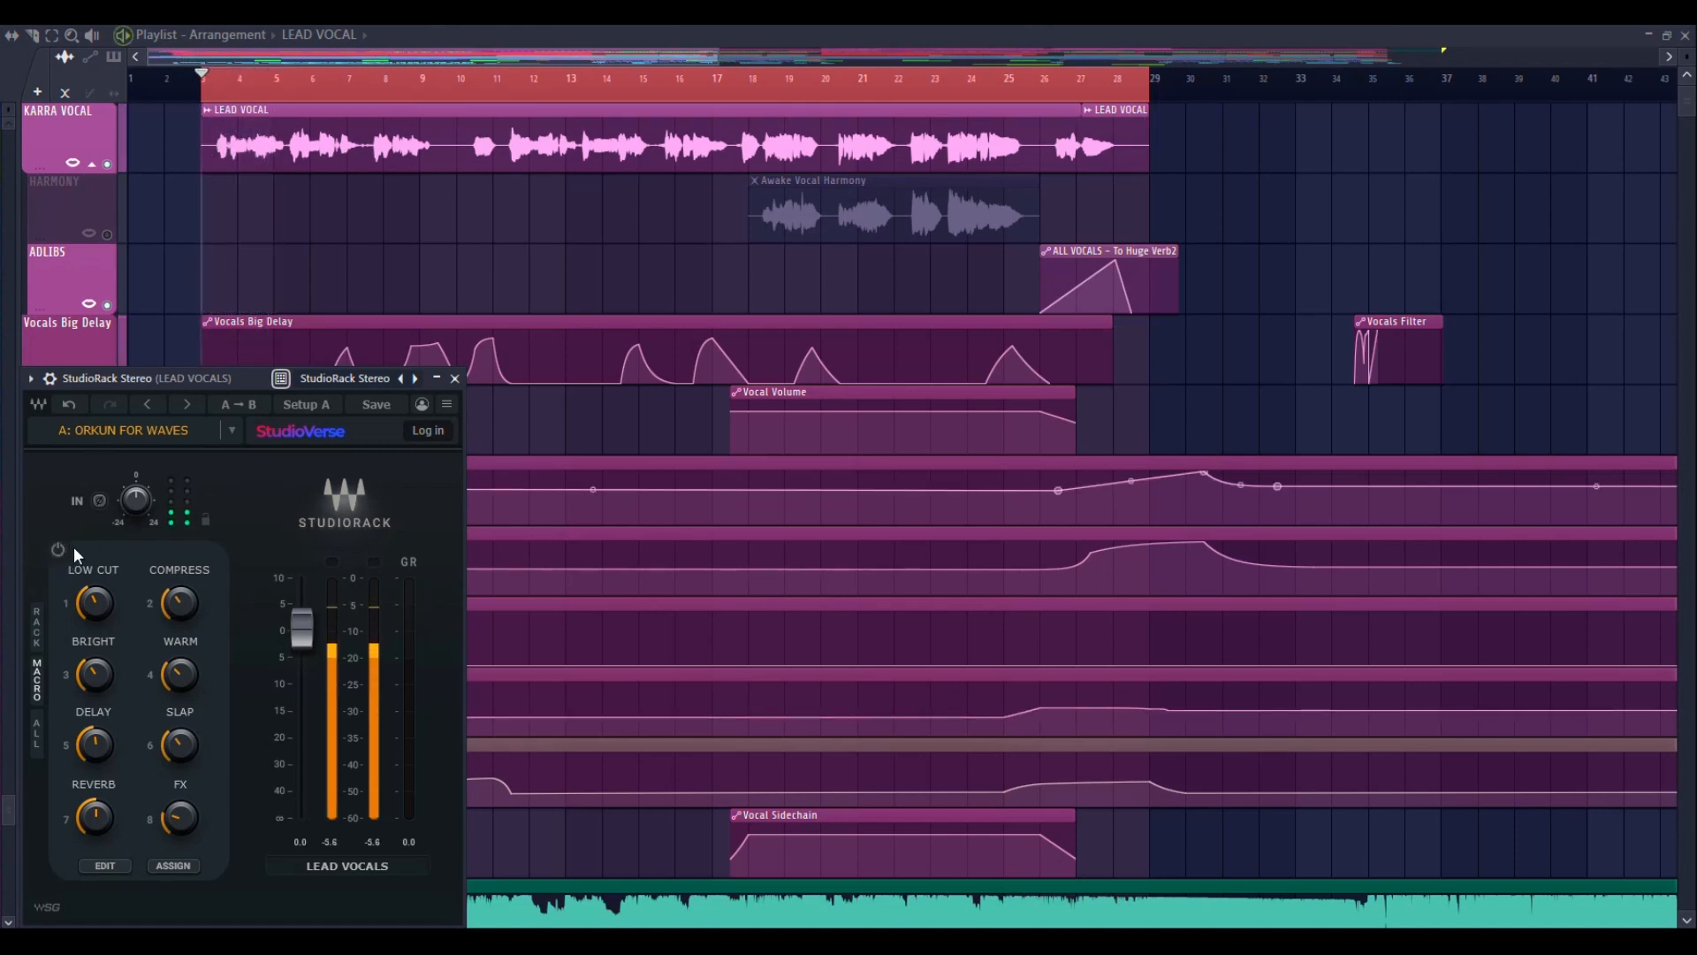
# Show the macro controls together with the plugin rack, enable the whole chain and play the lead vocal
pyautogui.click(36, 637)
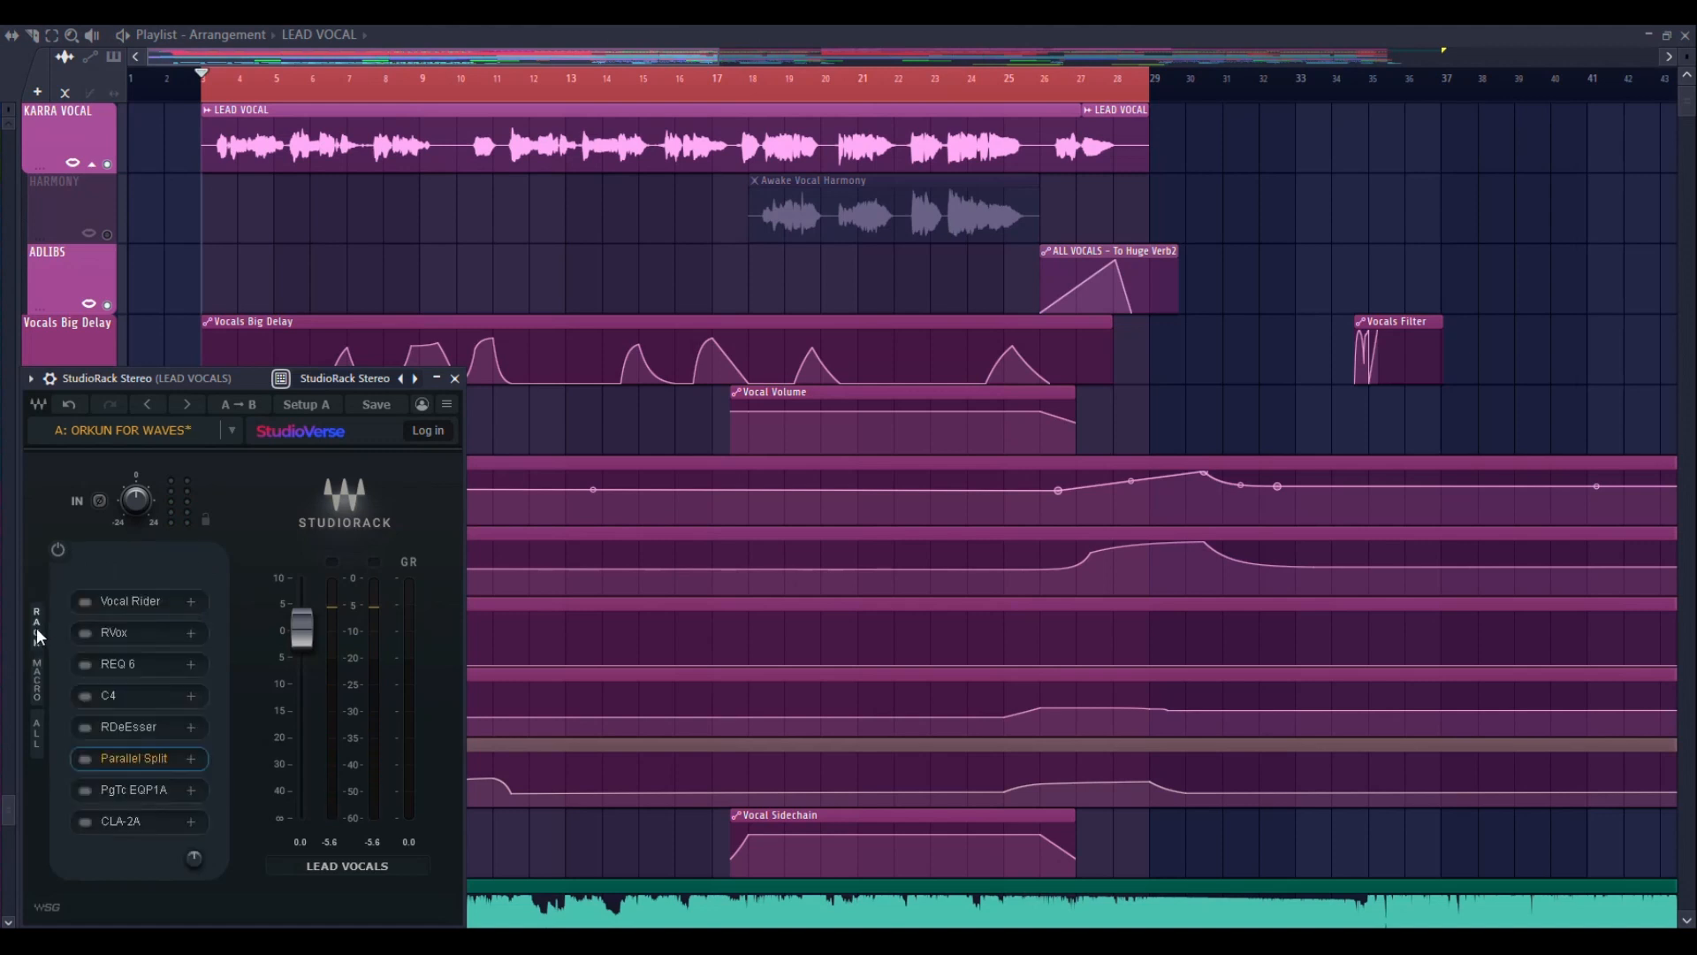
pyautogui.click(35, 666)
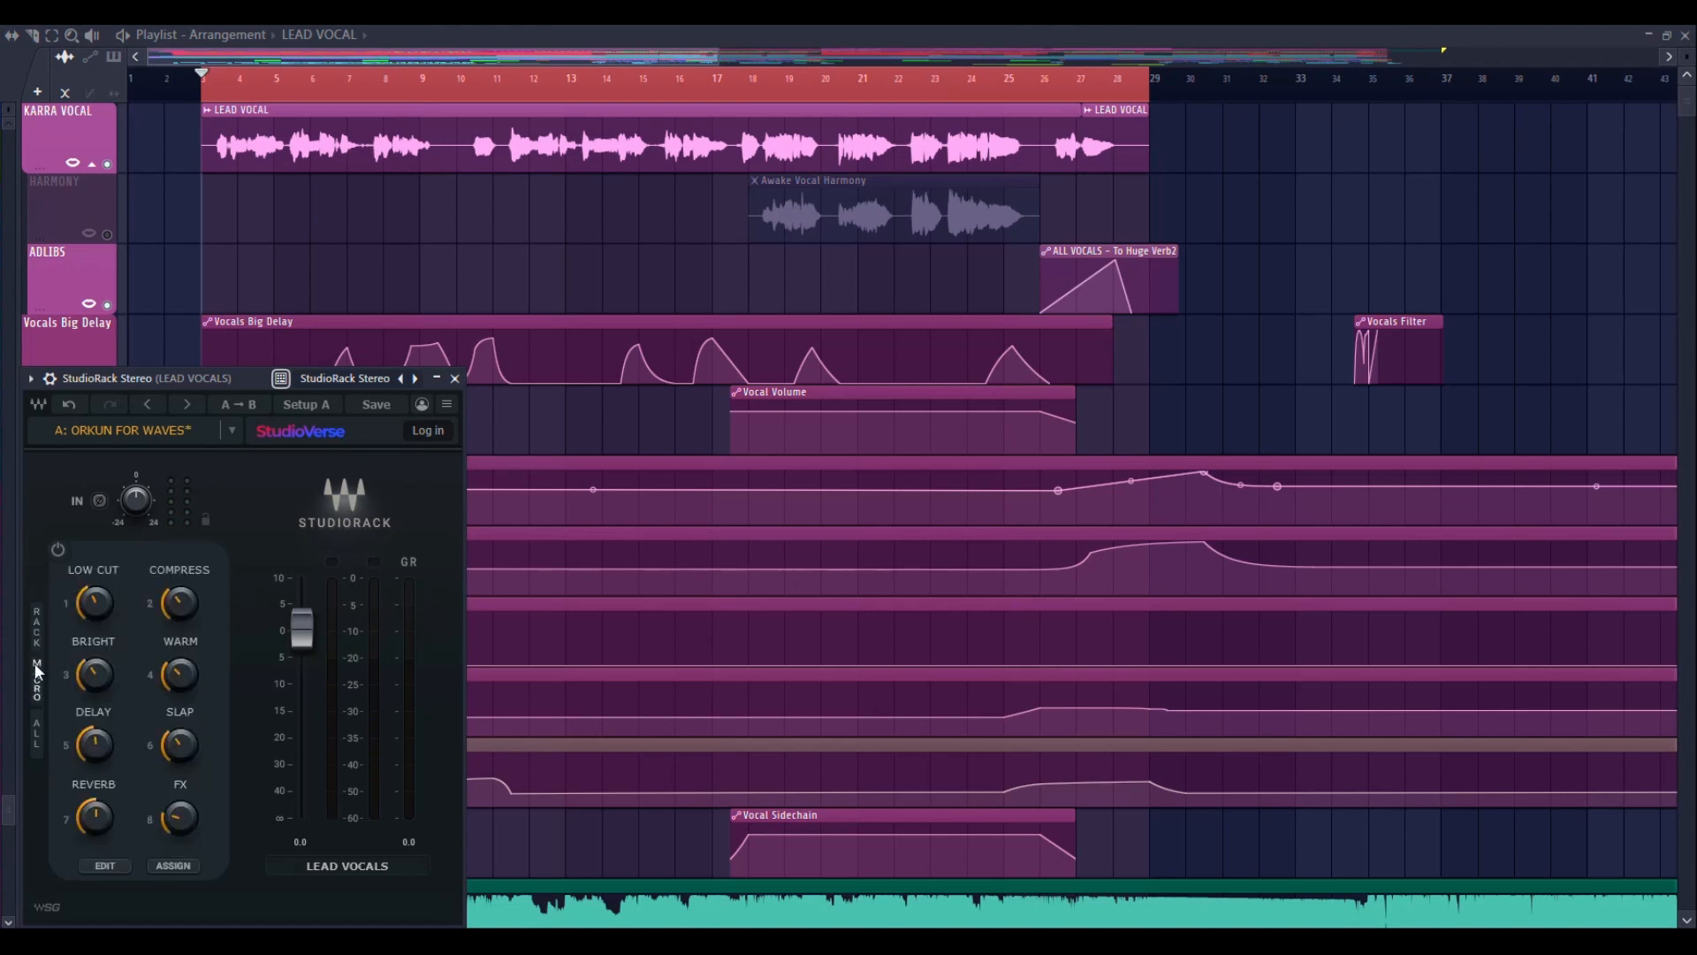
pyautogui.click(35, 750)
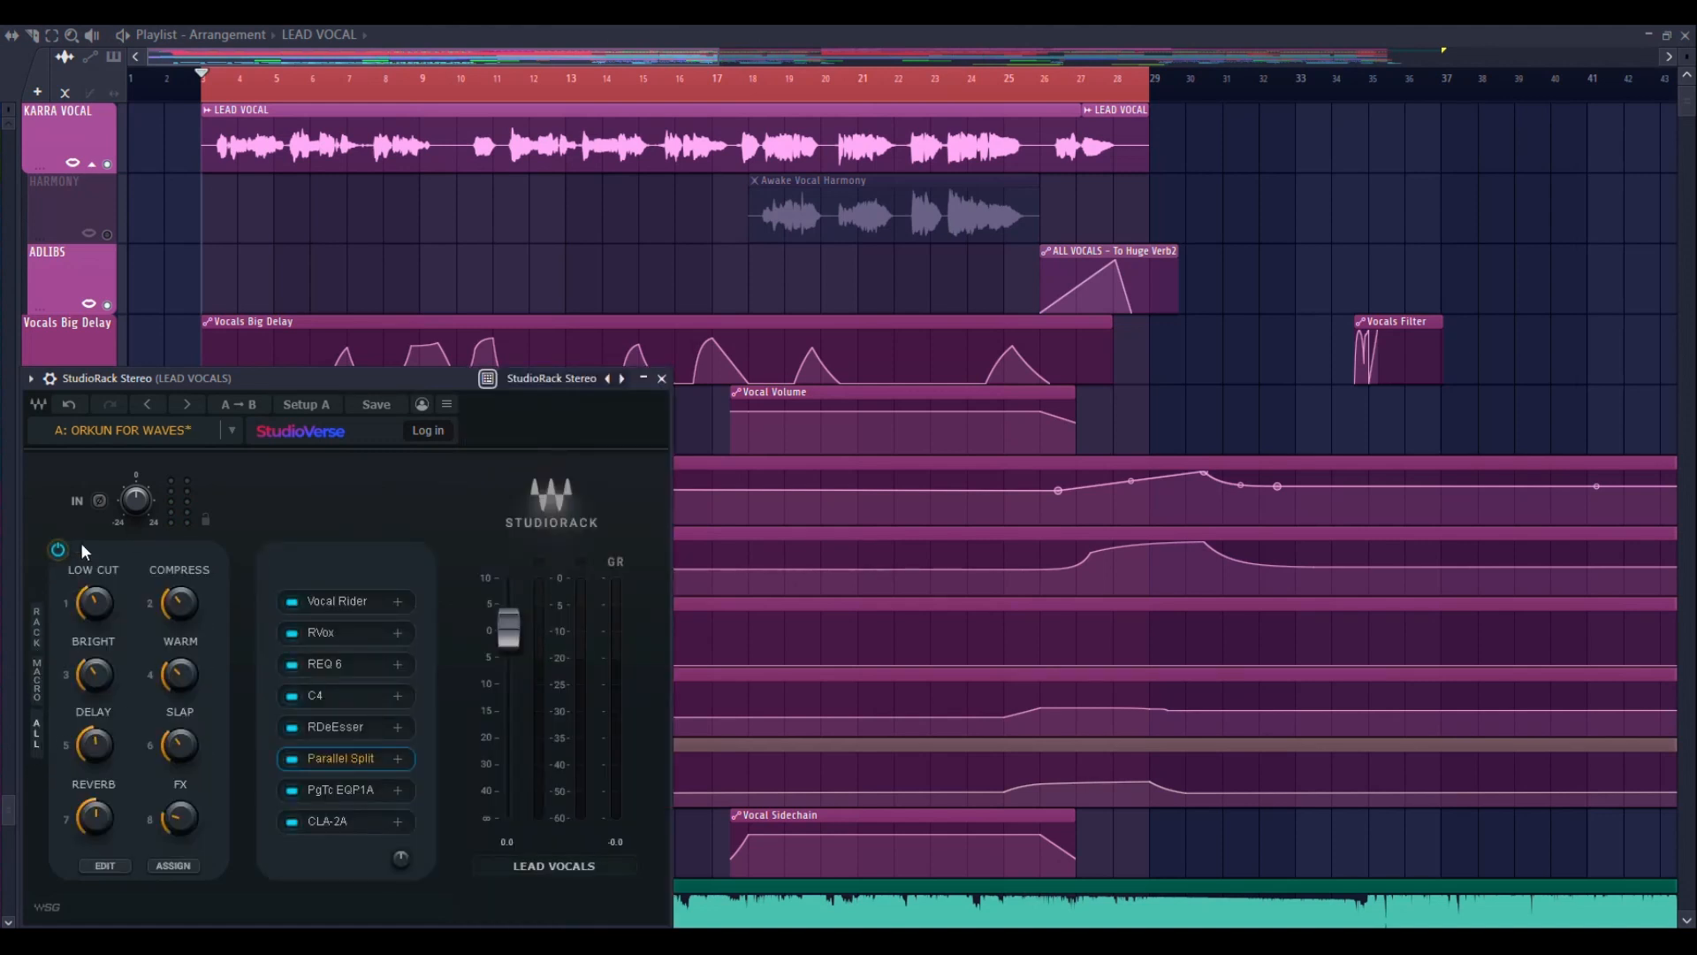
pyautogui.press('space')
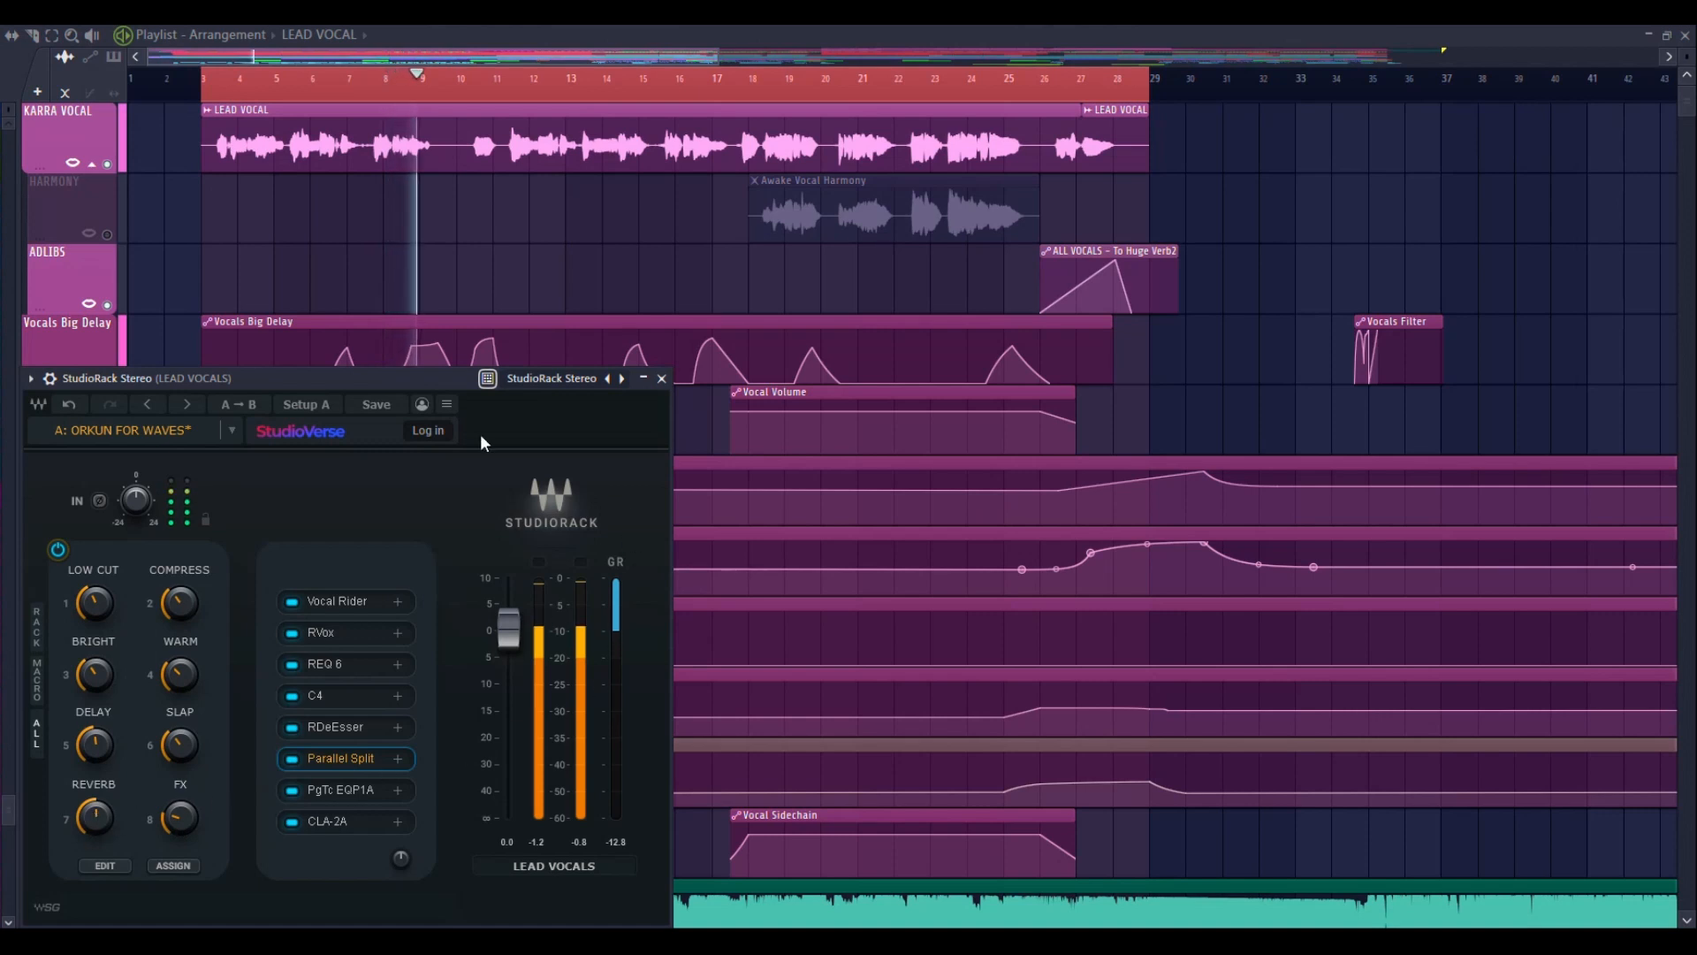
# Open the REQ 6 equalizer beside the rack and raise the LOW CUT macro while the vocal plays
pyautogui.click(326, 664)
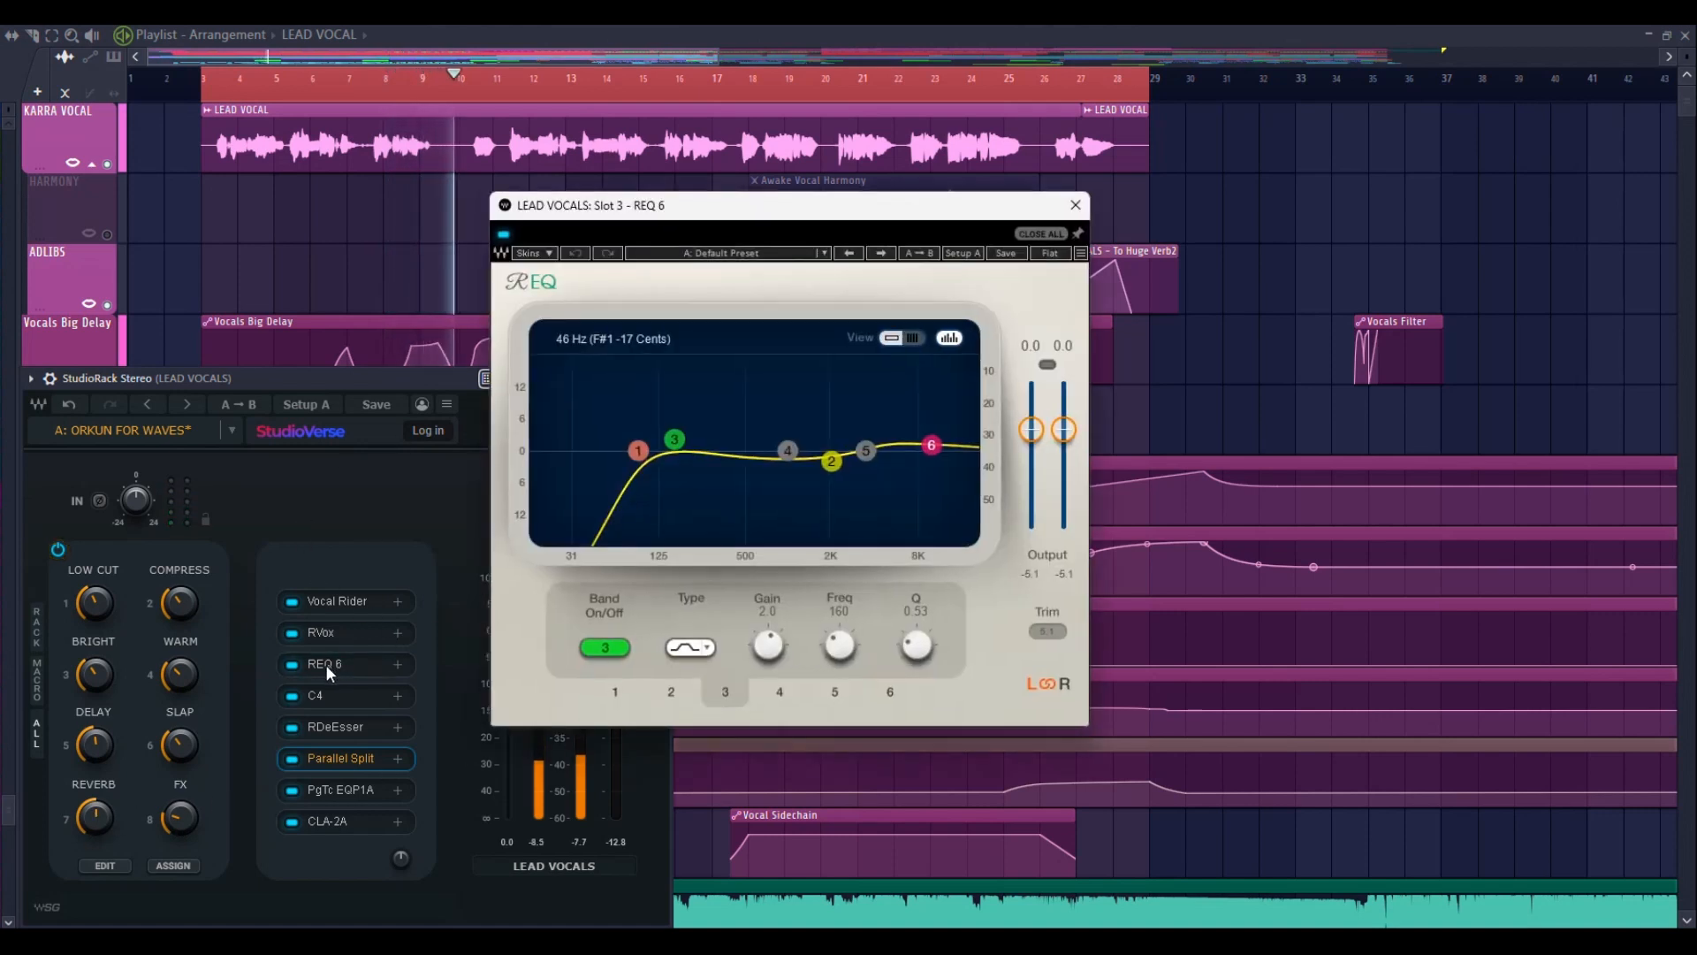
pyautogui.moveTo(683, 212); pyautogui.dragTo(874, 395)
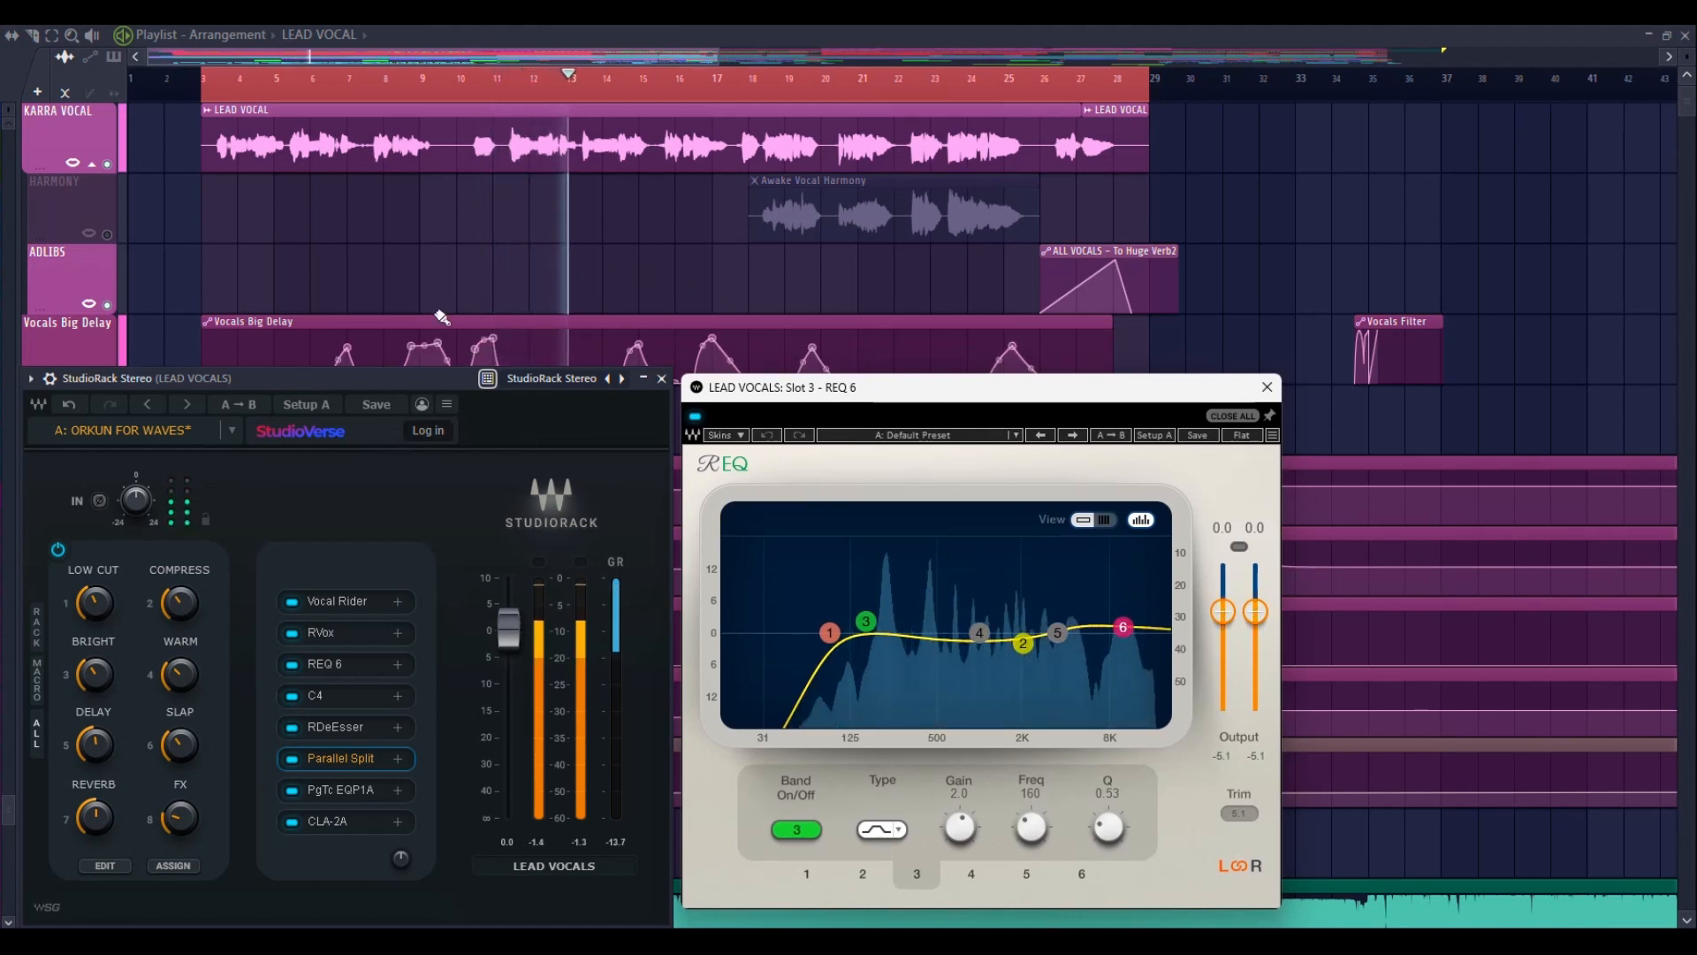
pyautogui.moveTo(102, 617)
pyautogui.mouseDown()
pyautogui.moveTo(103, 536)
pyautogui.moveTo(99, 607)
pyautogui.mouseUp()
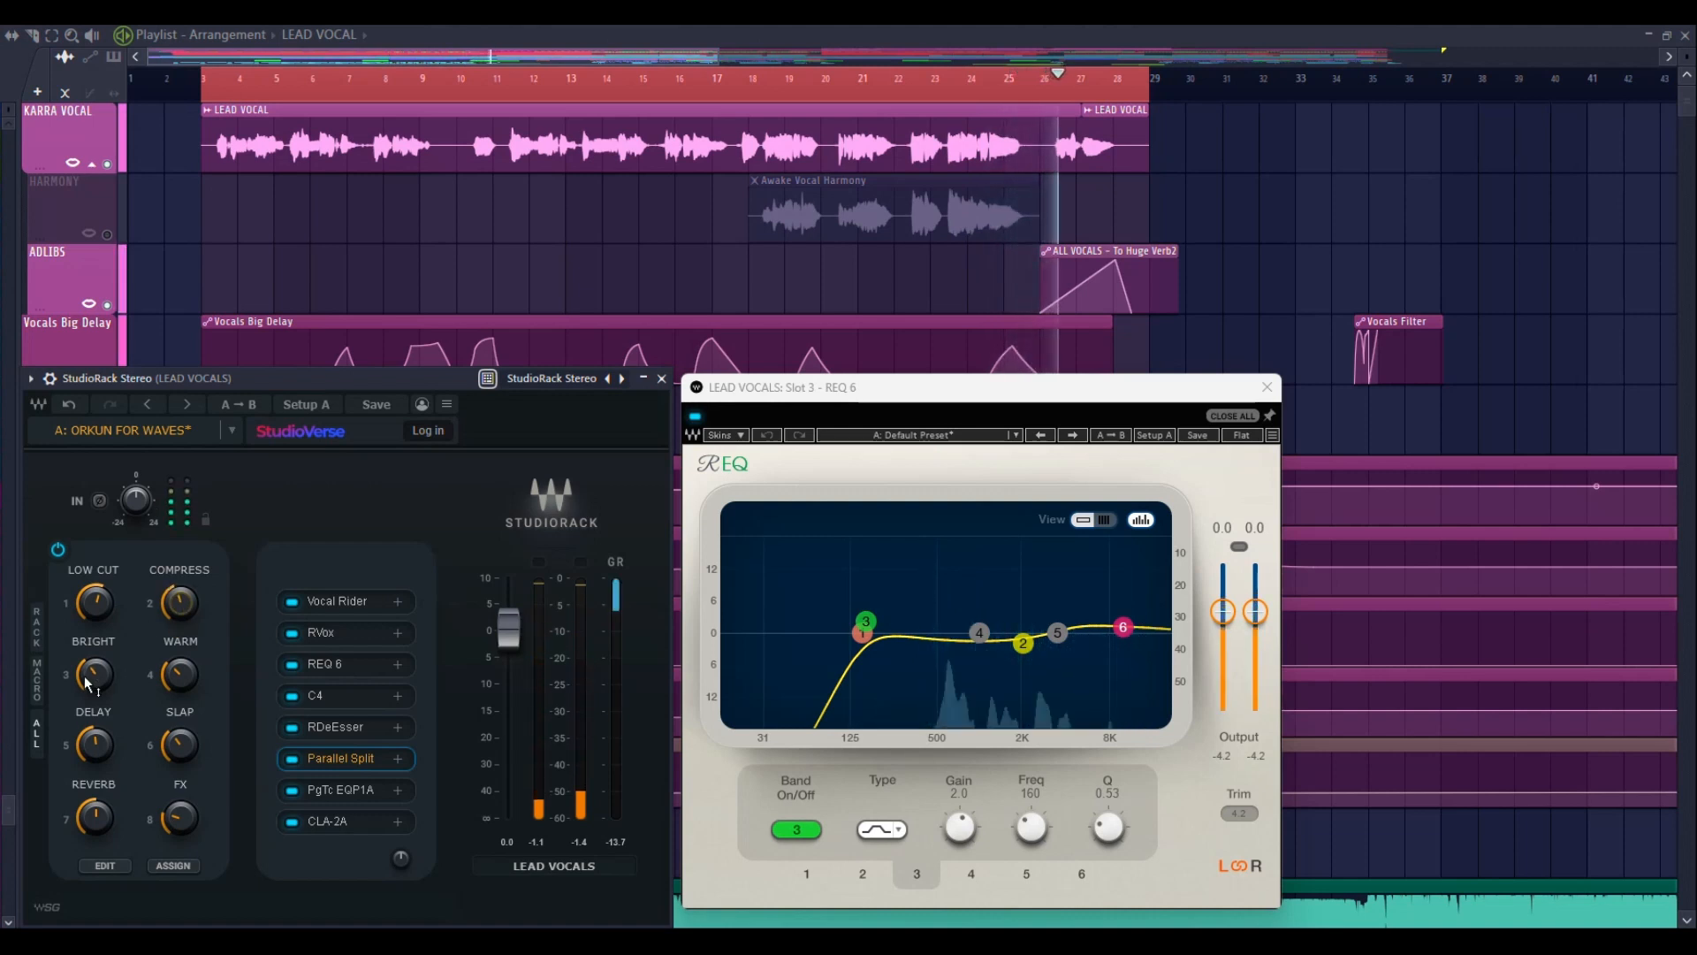
# Replay the vocal from the start, push the BRIGHT macro close to maximum, and bring it back to a moderate level
pyautogui.moveTo(104, 678)
pyautogui.press('space')
pyautogui.press('space')
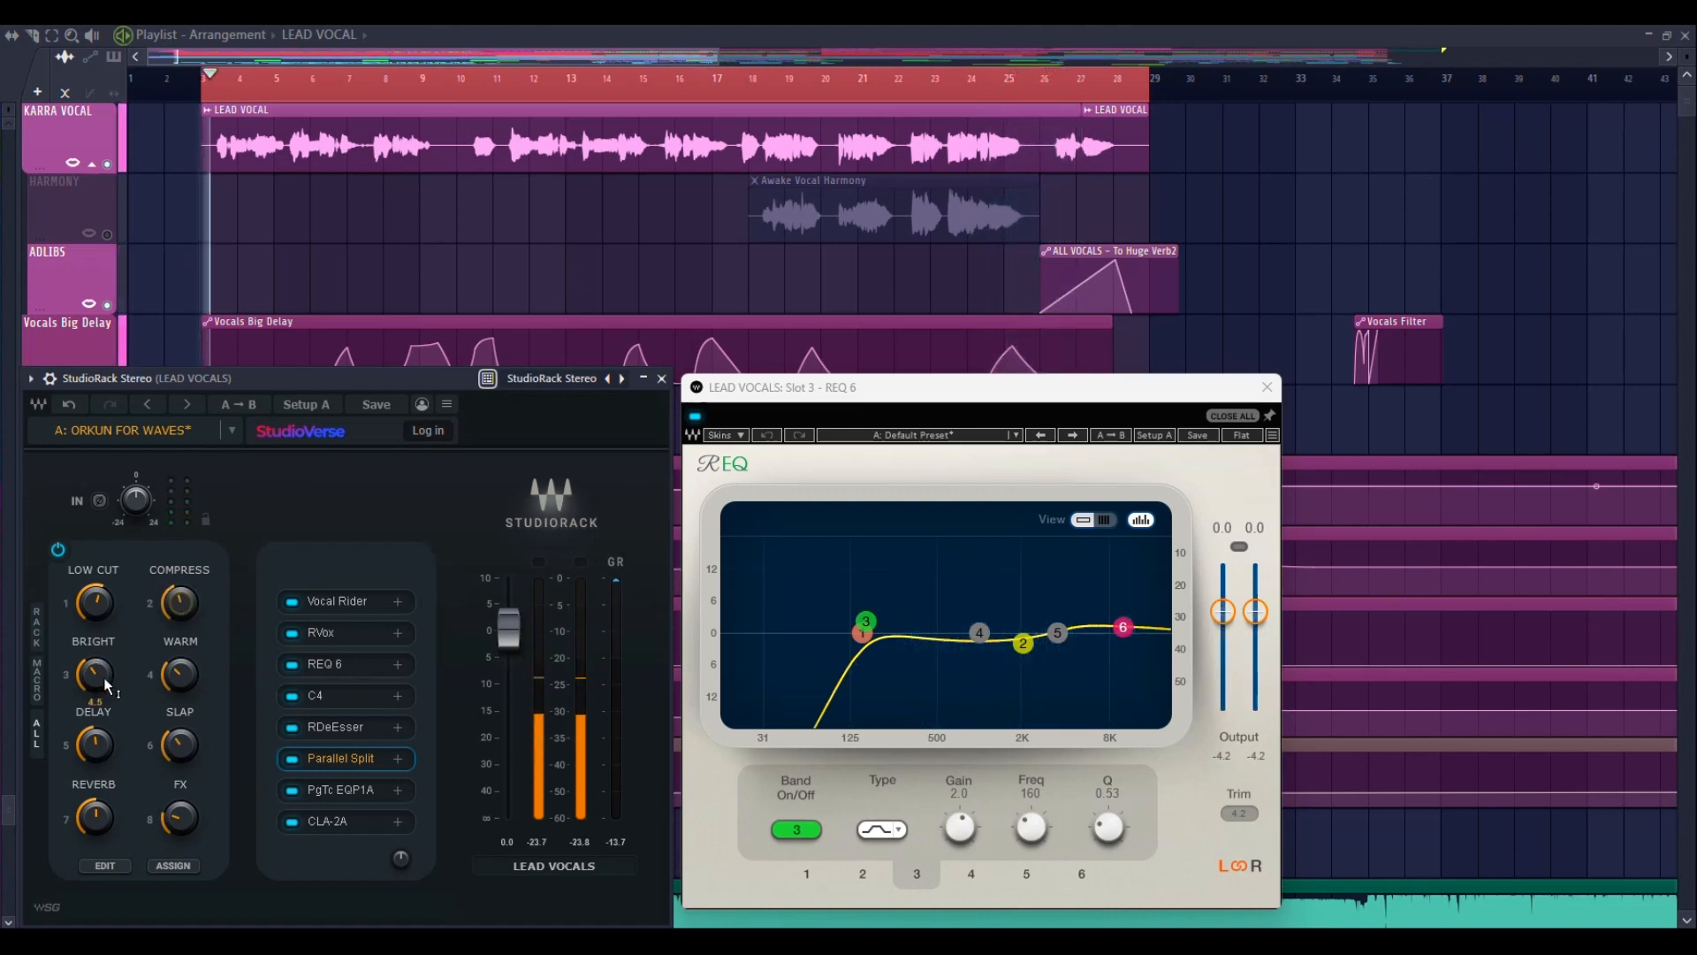
pyautogui.moveTo(101, 676); pyautogui.dragTo(102, 622)
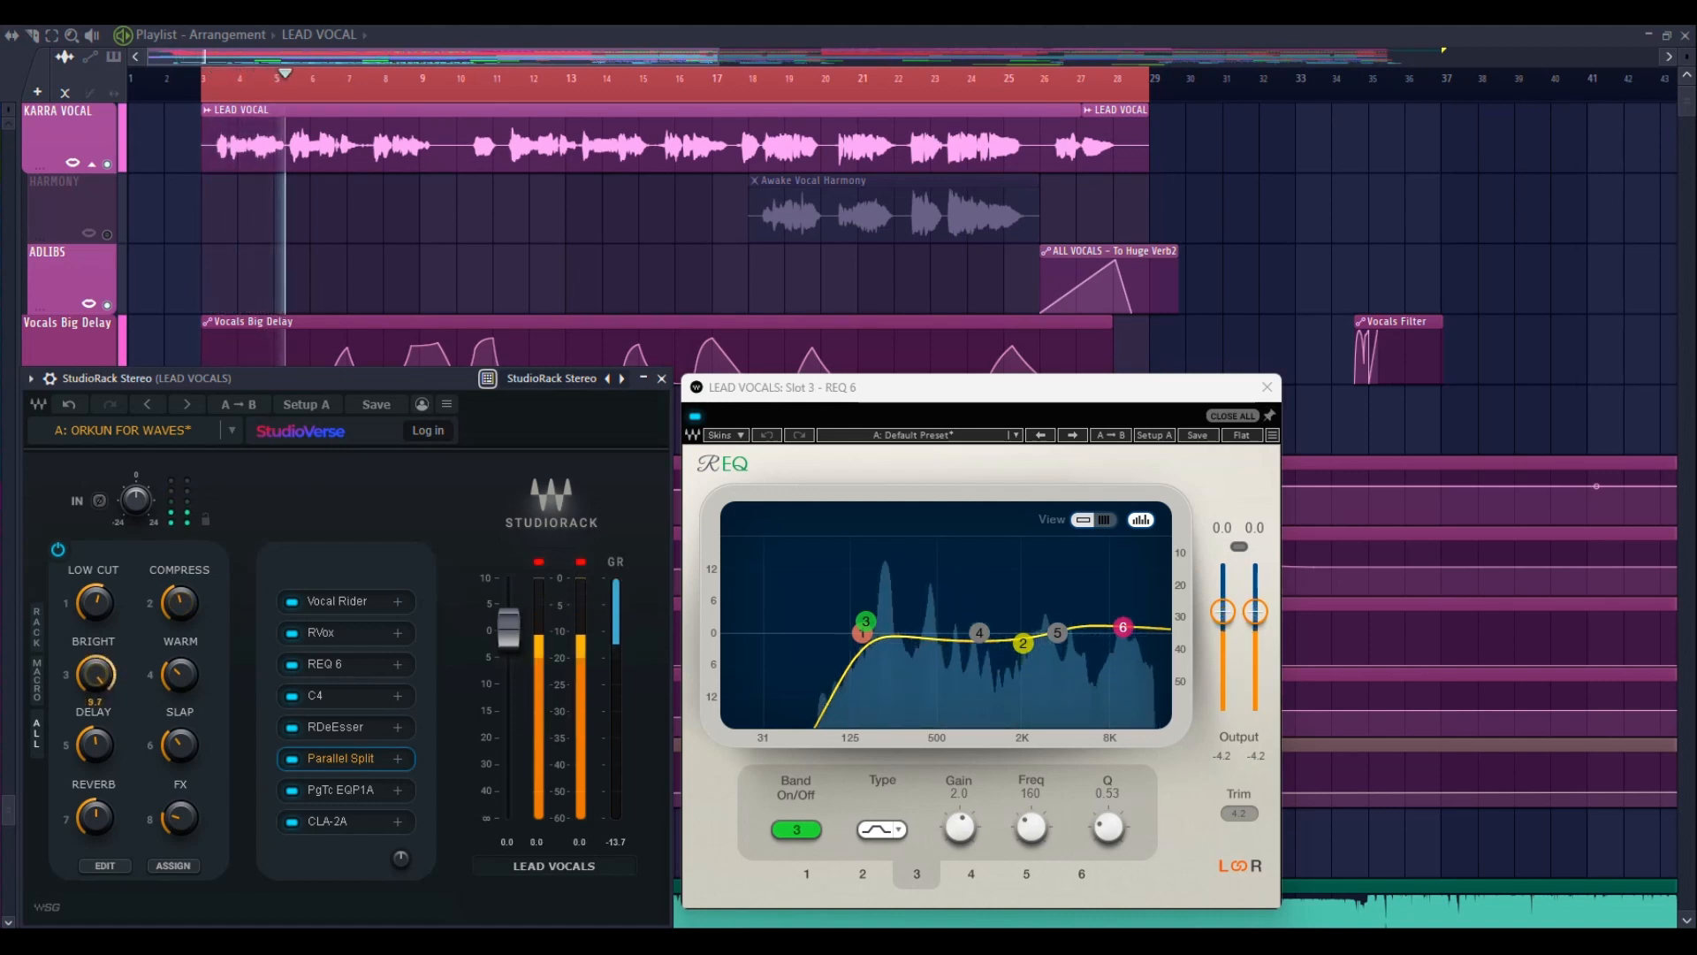
pyautogui.moveTo(96, 676)
pyautogui.mouseDown()
pyautogui.moveTo(97, 707)
pyautogui.moveTo(96, 682)
pyautogui.mouseUp()
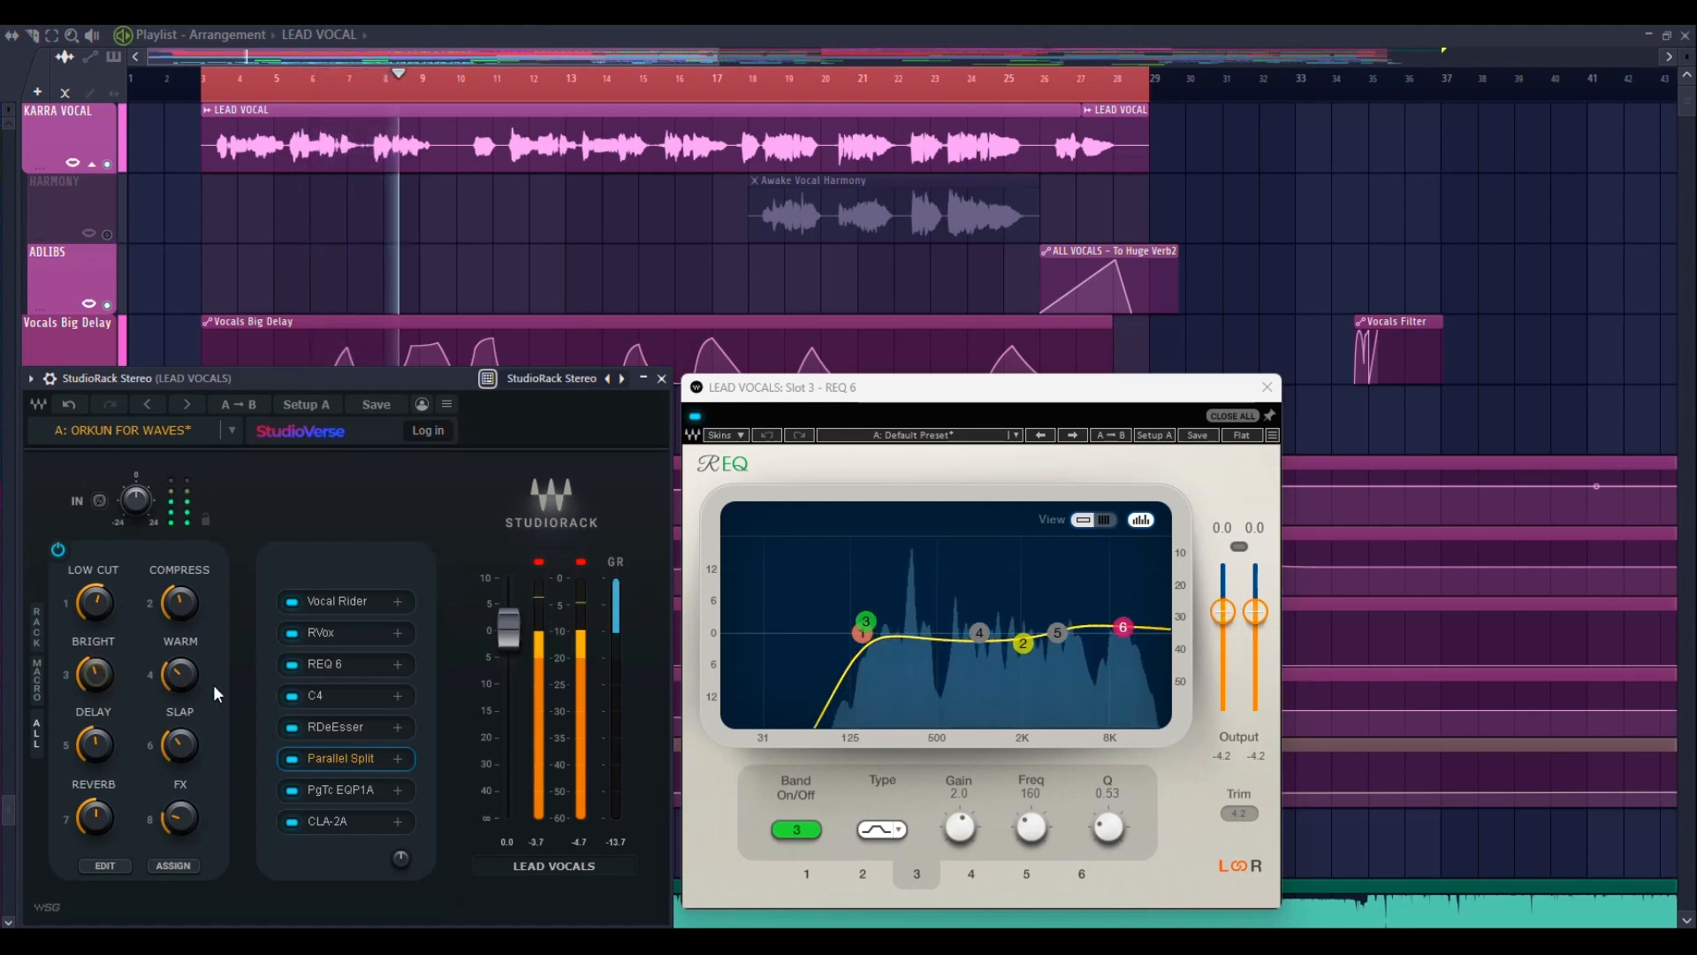
# Audition the WARM macro at 1000 and the DELAY macro at 8.0, returning WARM to a moderate level and DELAY to -17.5
pyautogui.moveTo(180, 676); pyautogui.dragTo(180, 587)
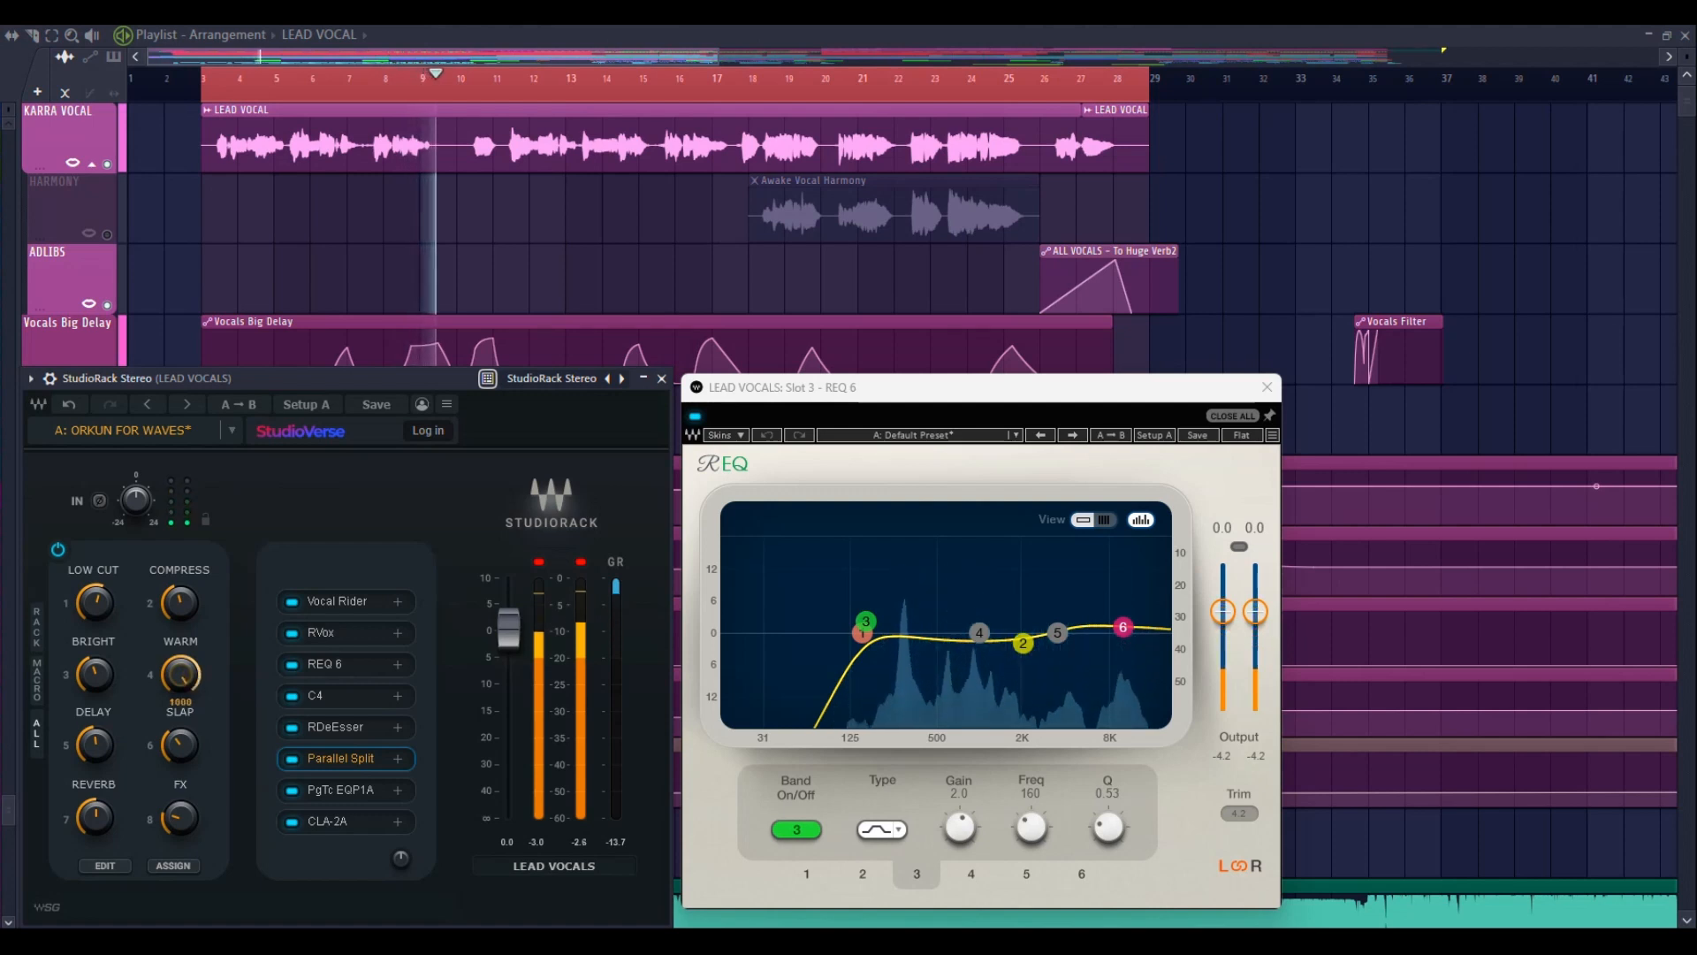
pyautogui.moveTo(183, 676); pyautogui.dragTo(89, 754)
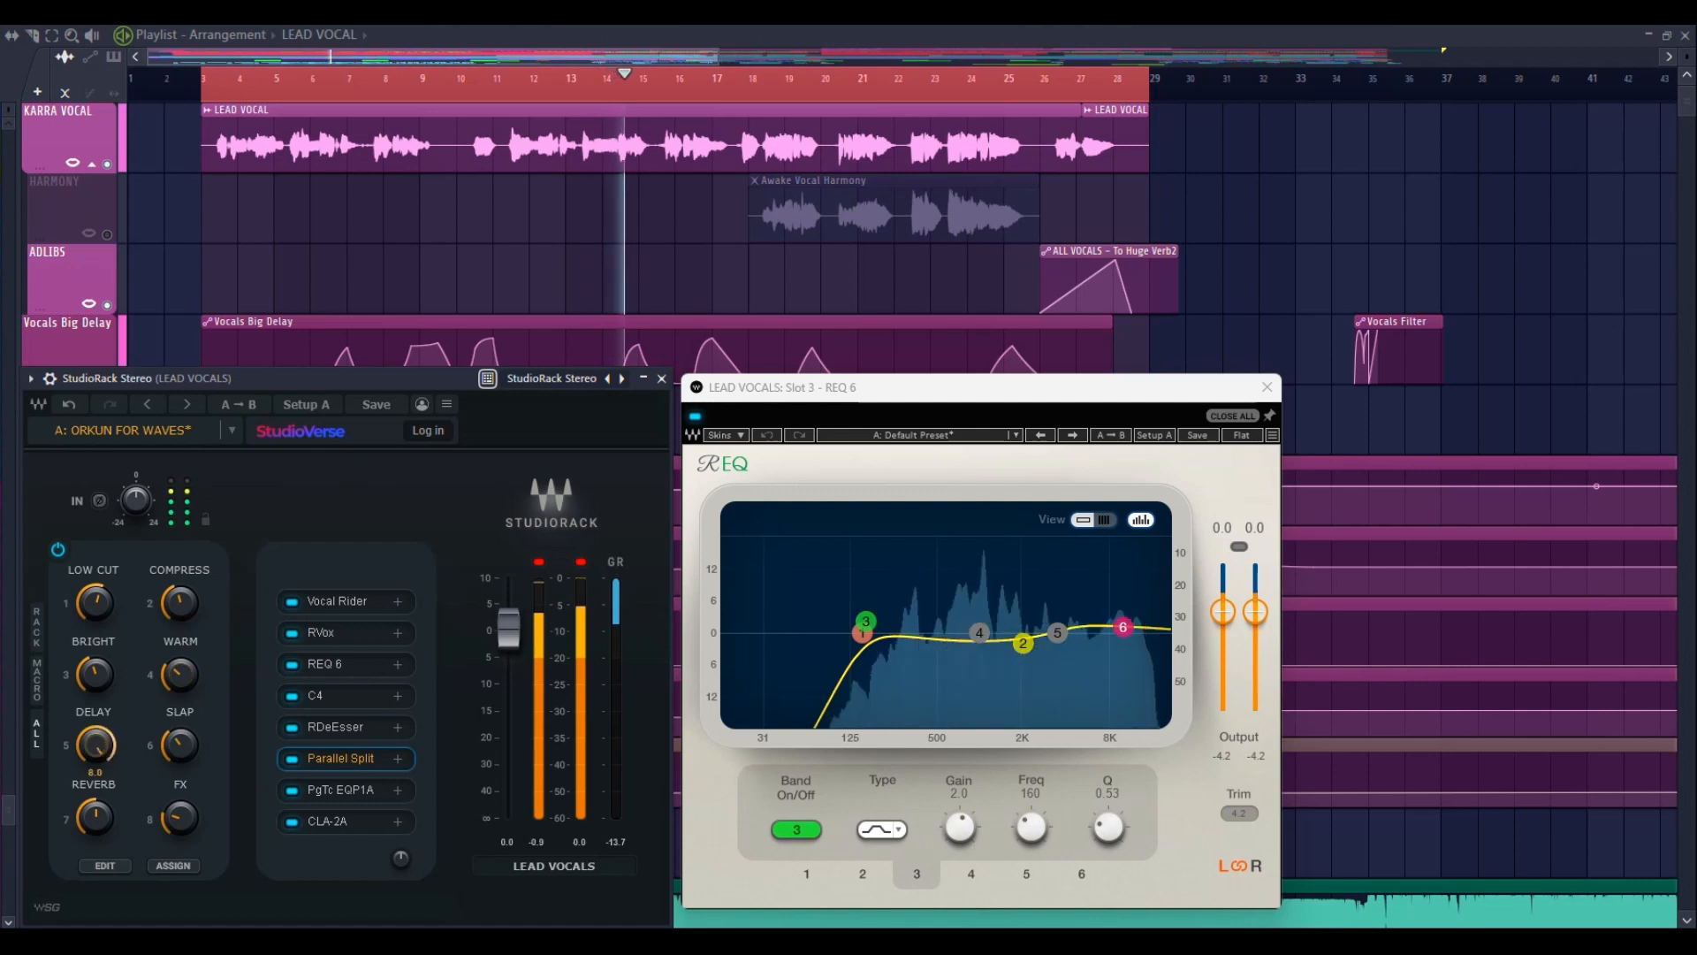
pyautogui.moveTo(101, 748)
pyautogui.mouseDown()
pyautogui.moveTo(100, 774)
pyautogui.moveTo(100, 754)
pyautogui.mouseUp()
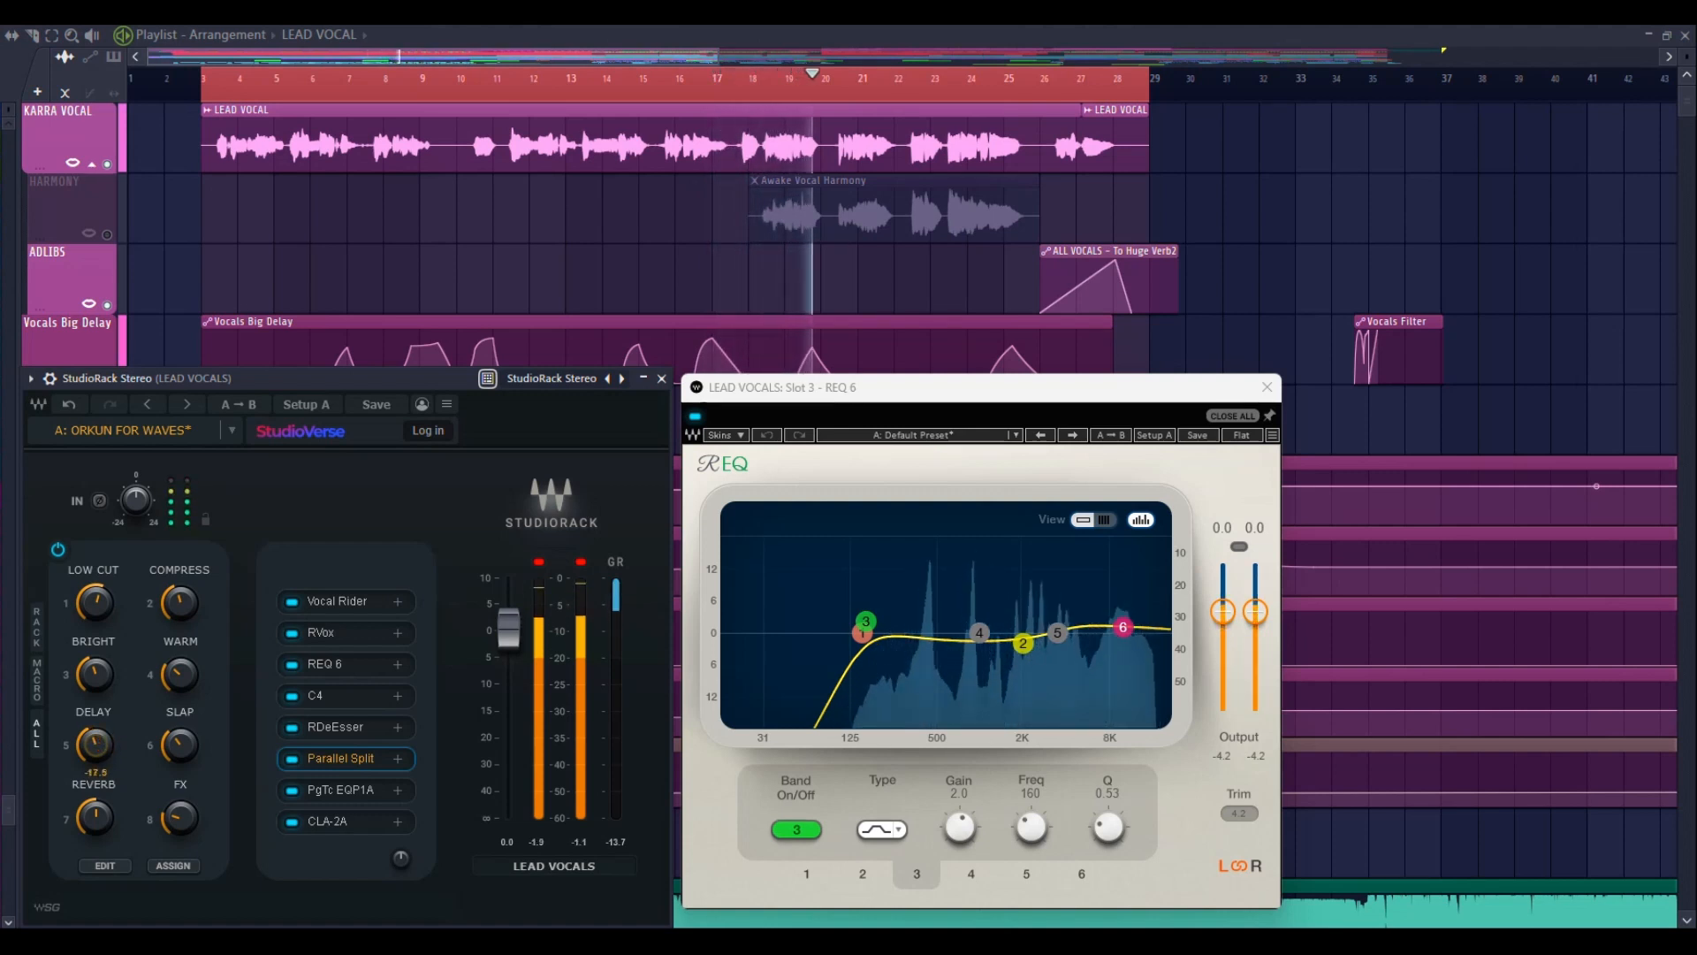
# Audition the REVERB macro up to 7.0, return it to a moderate level, and close the REQ 6 window
pyautogui.moveTo(96, 820); pyautogui.dragTo(95, 771)
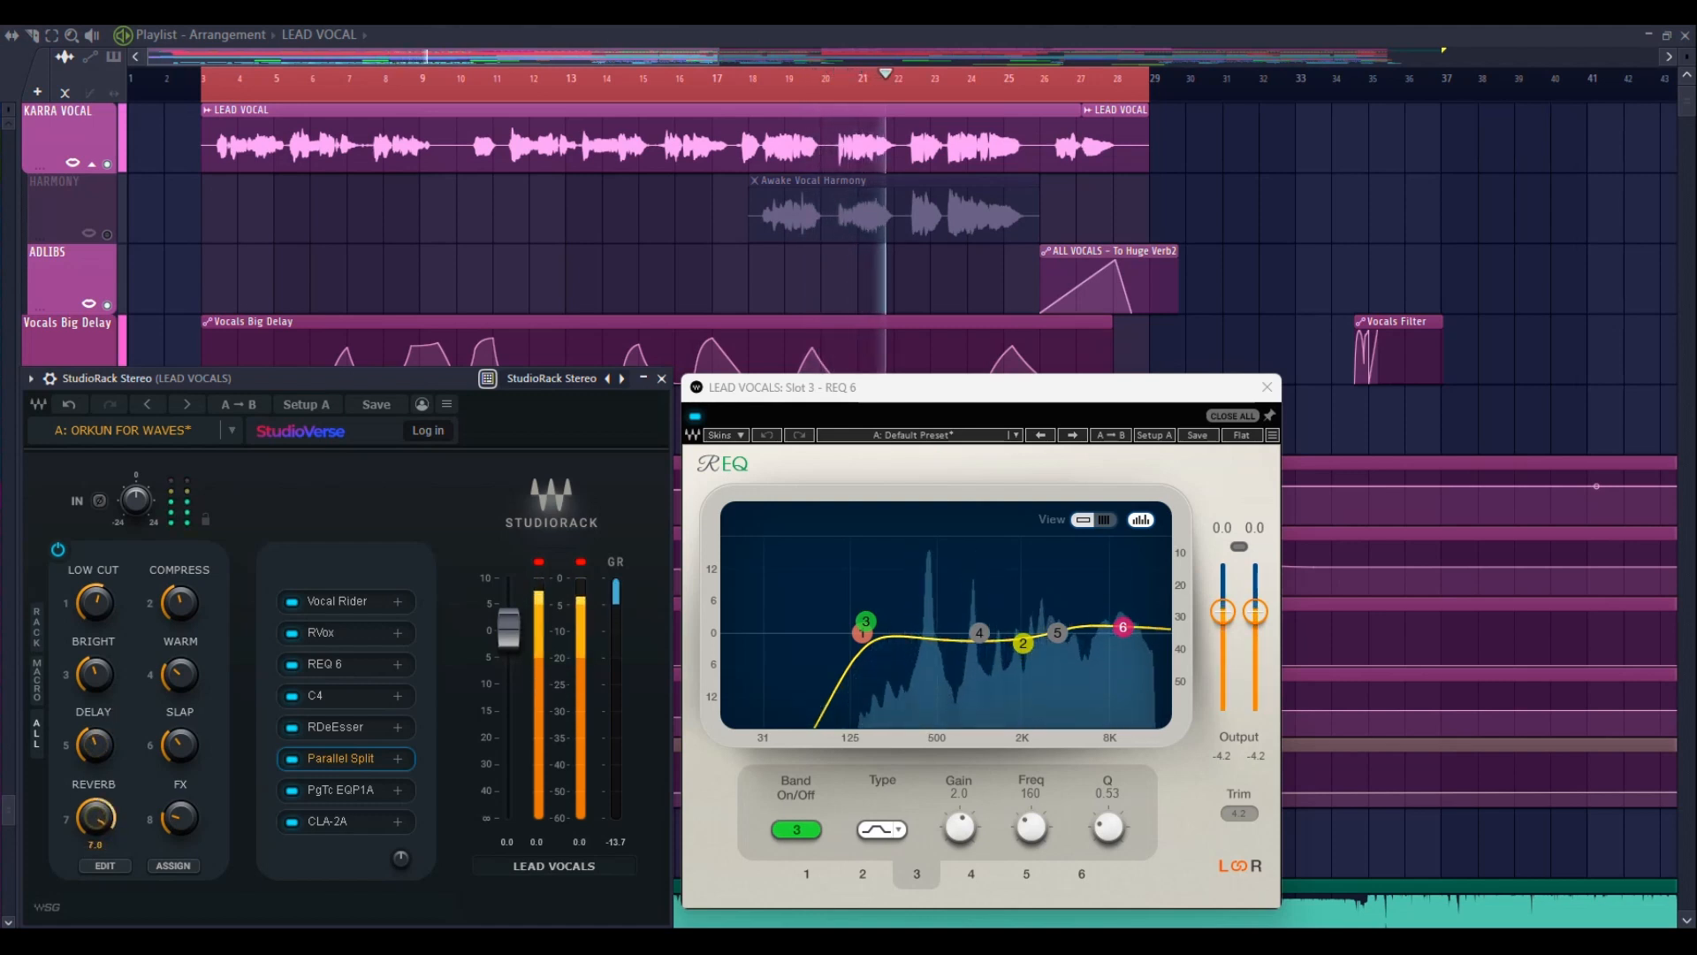
pyautogui.moveTo(95, 795); pyautogui.dragTo(95, 822)
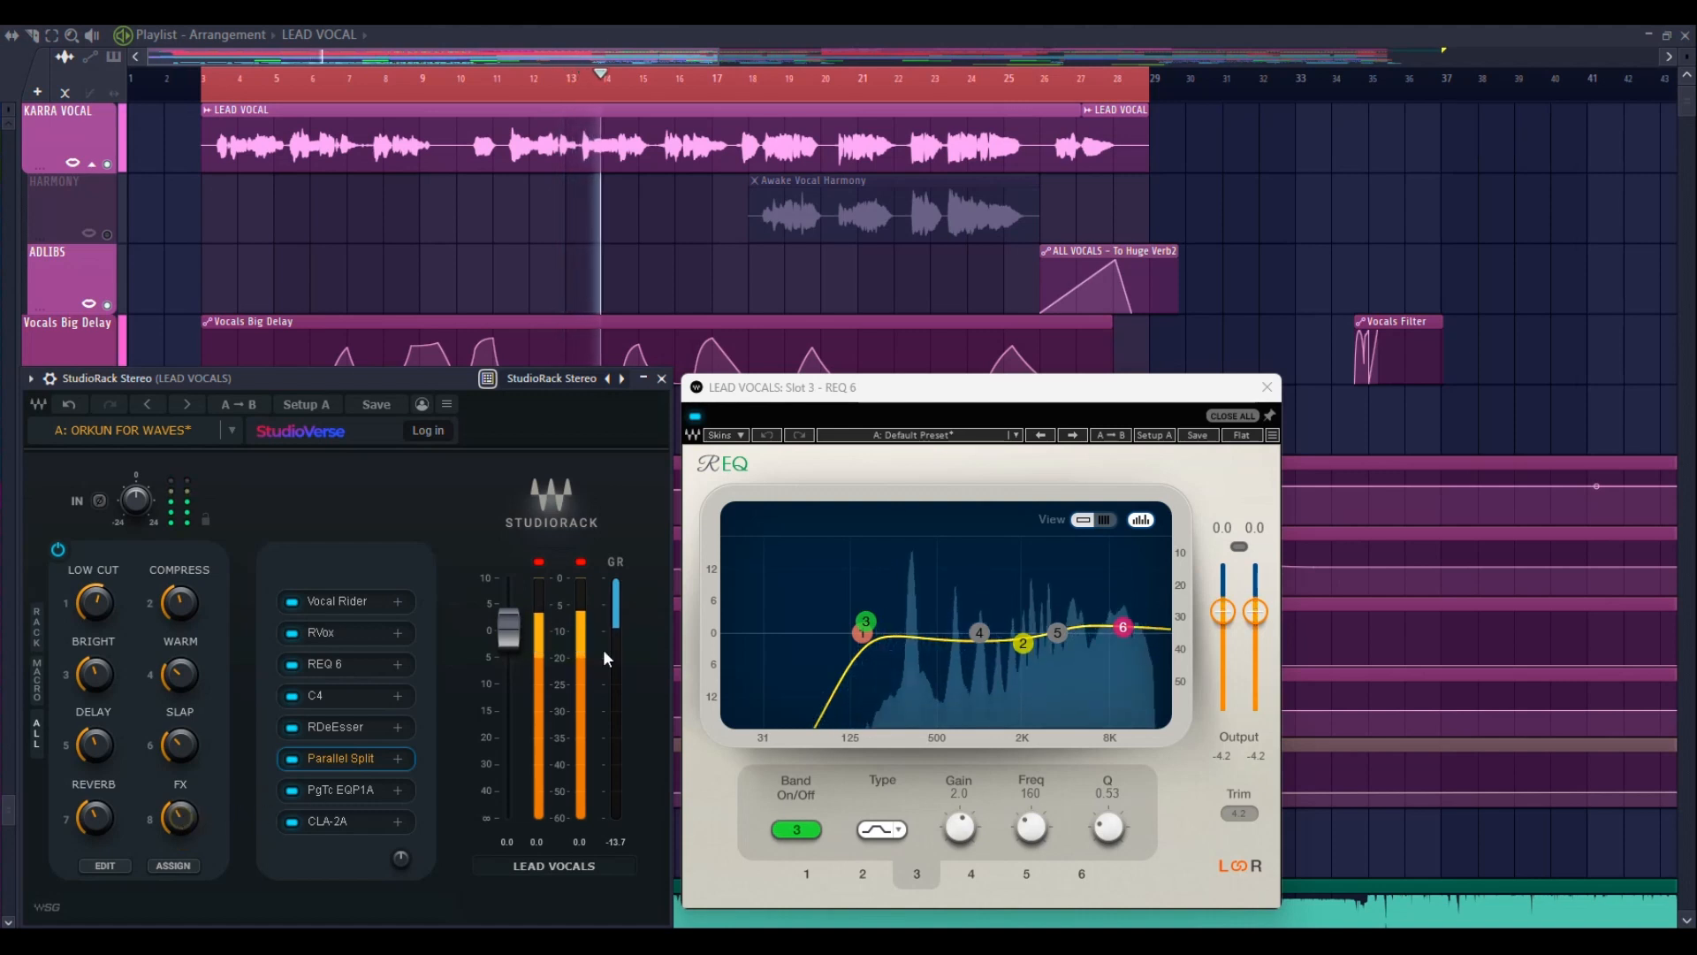
pyautogui.click(1269, 387)
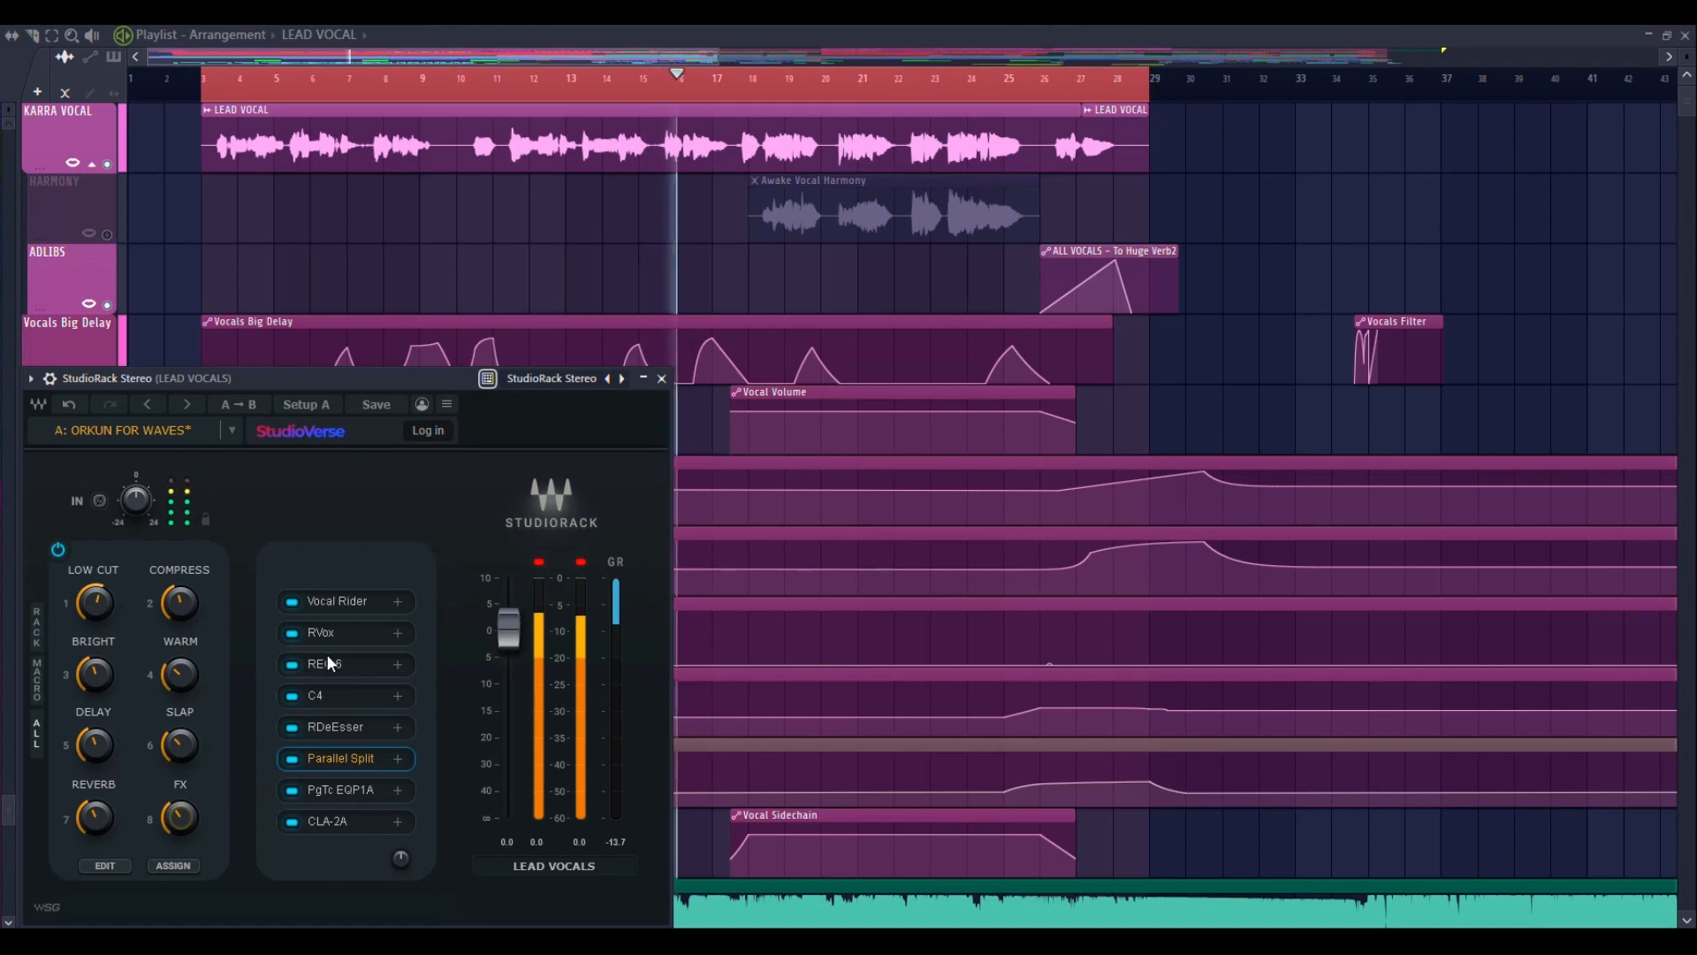
# Expand the Parallel Split chains and open the SoundShifter Pitch plugin of the sixth chain over the rack
pyautogui.click(337, 757)
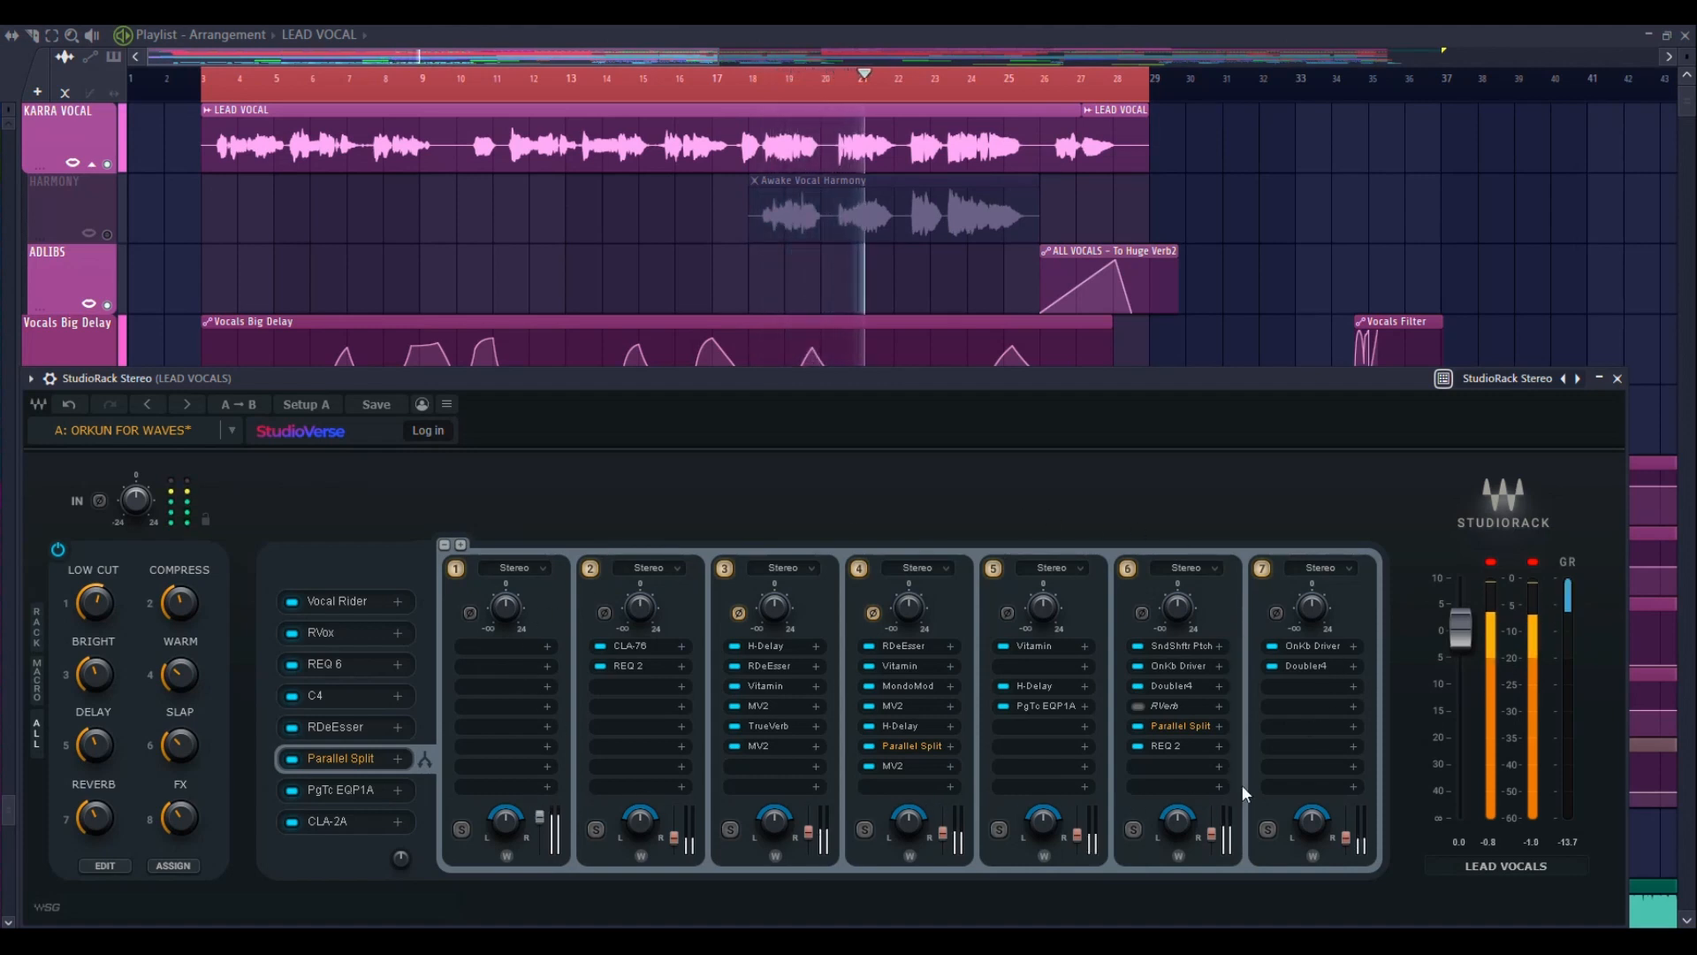
pyautogui.click(1176, 646)
pyautogui.moveTo(1229, 616); pyautogui.dragTo(454, 593)
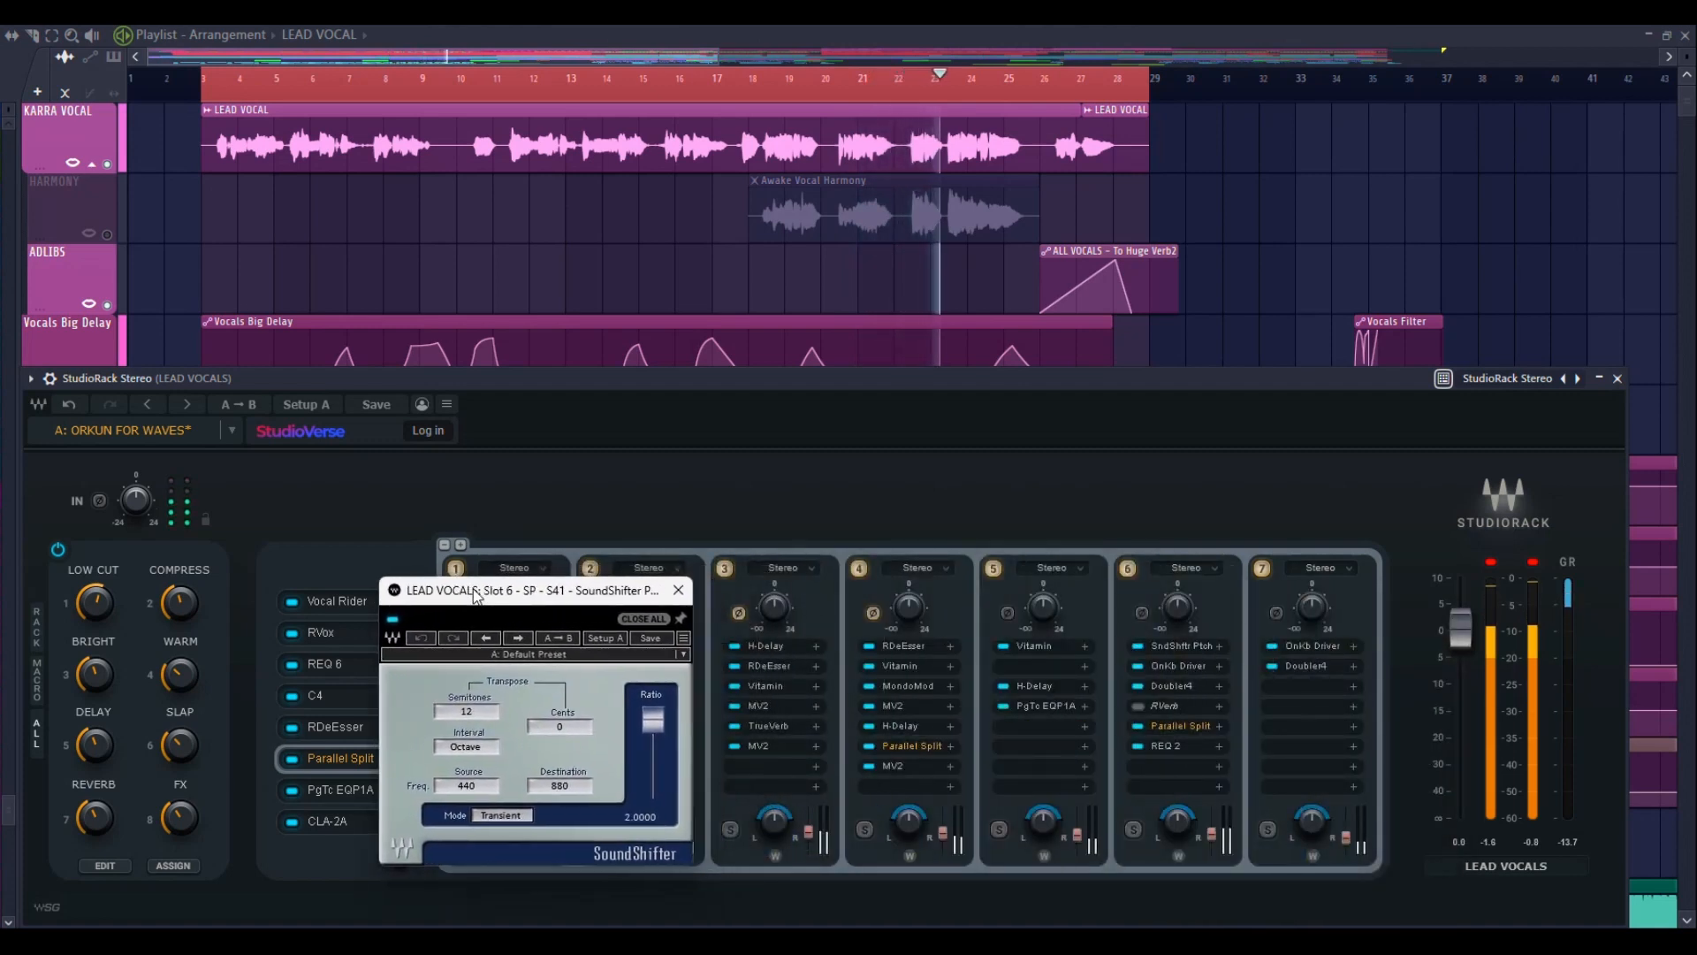
# Raise the FX macro to 714, reduce it to 428, and replay the vocal from the start
pyautogui.click(177, 832)
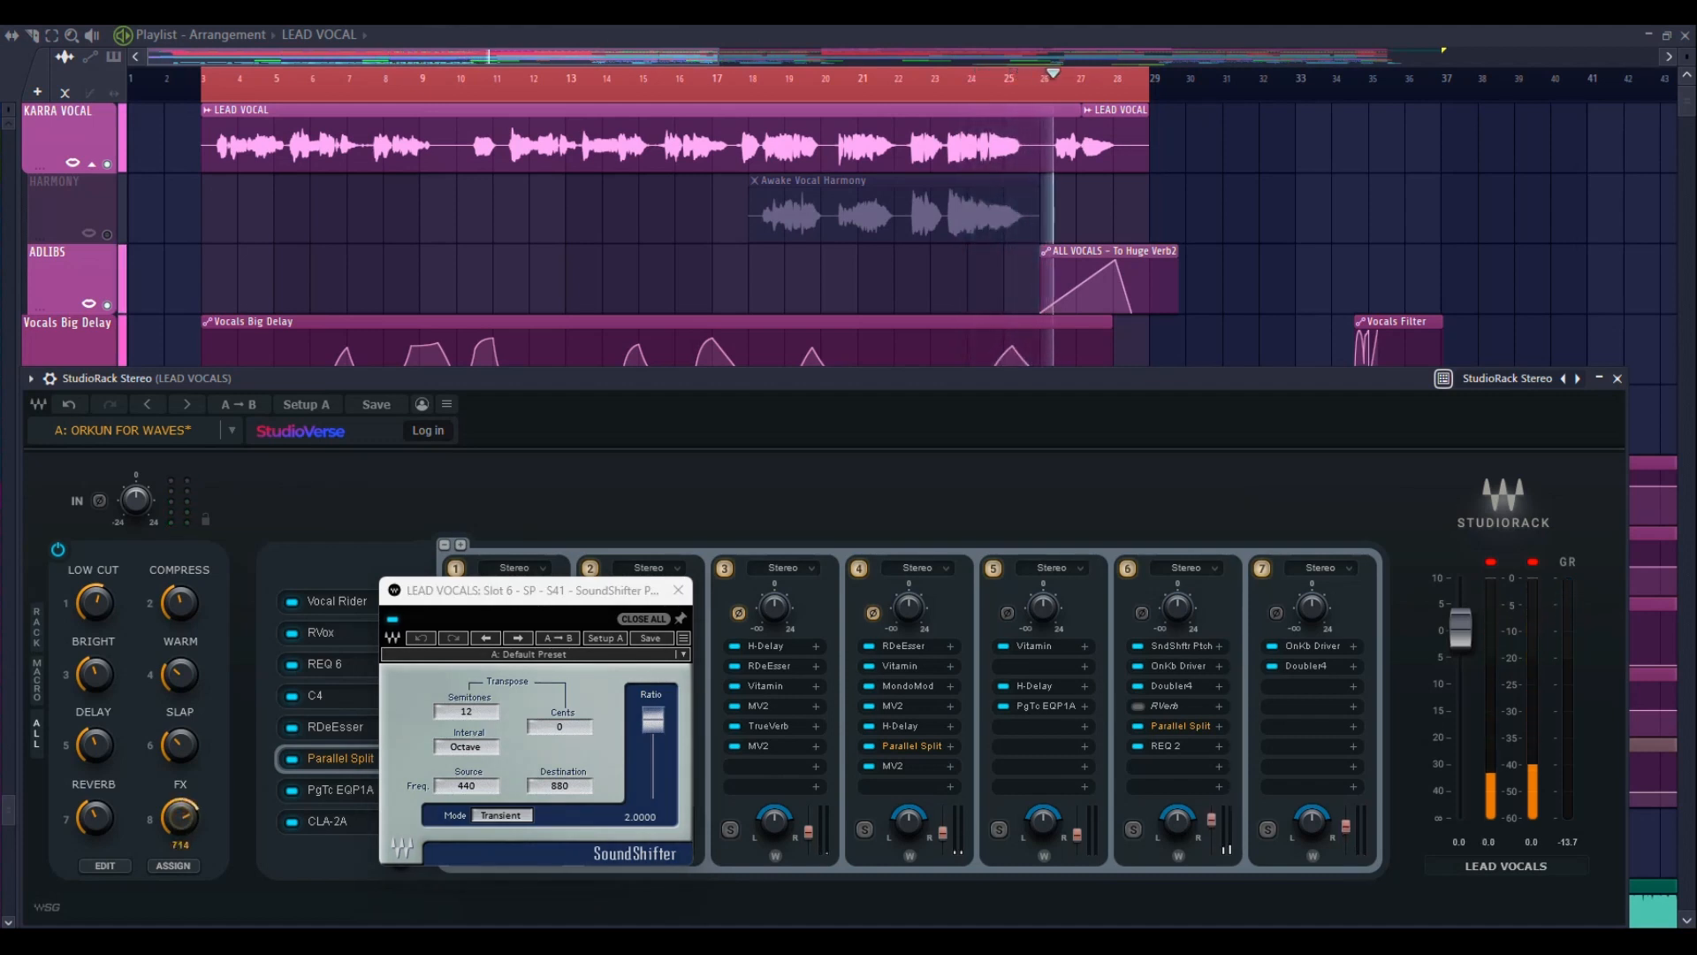
pyautogui.moveTo(180, 817); pyautogui.dragTo(180, 832)
pyautogui.press('space')
pyautogui.press('space')
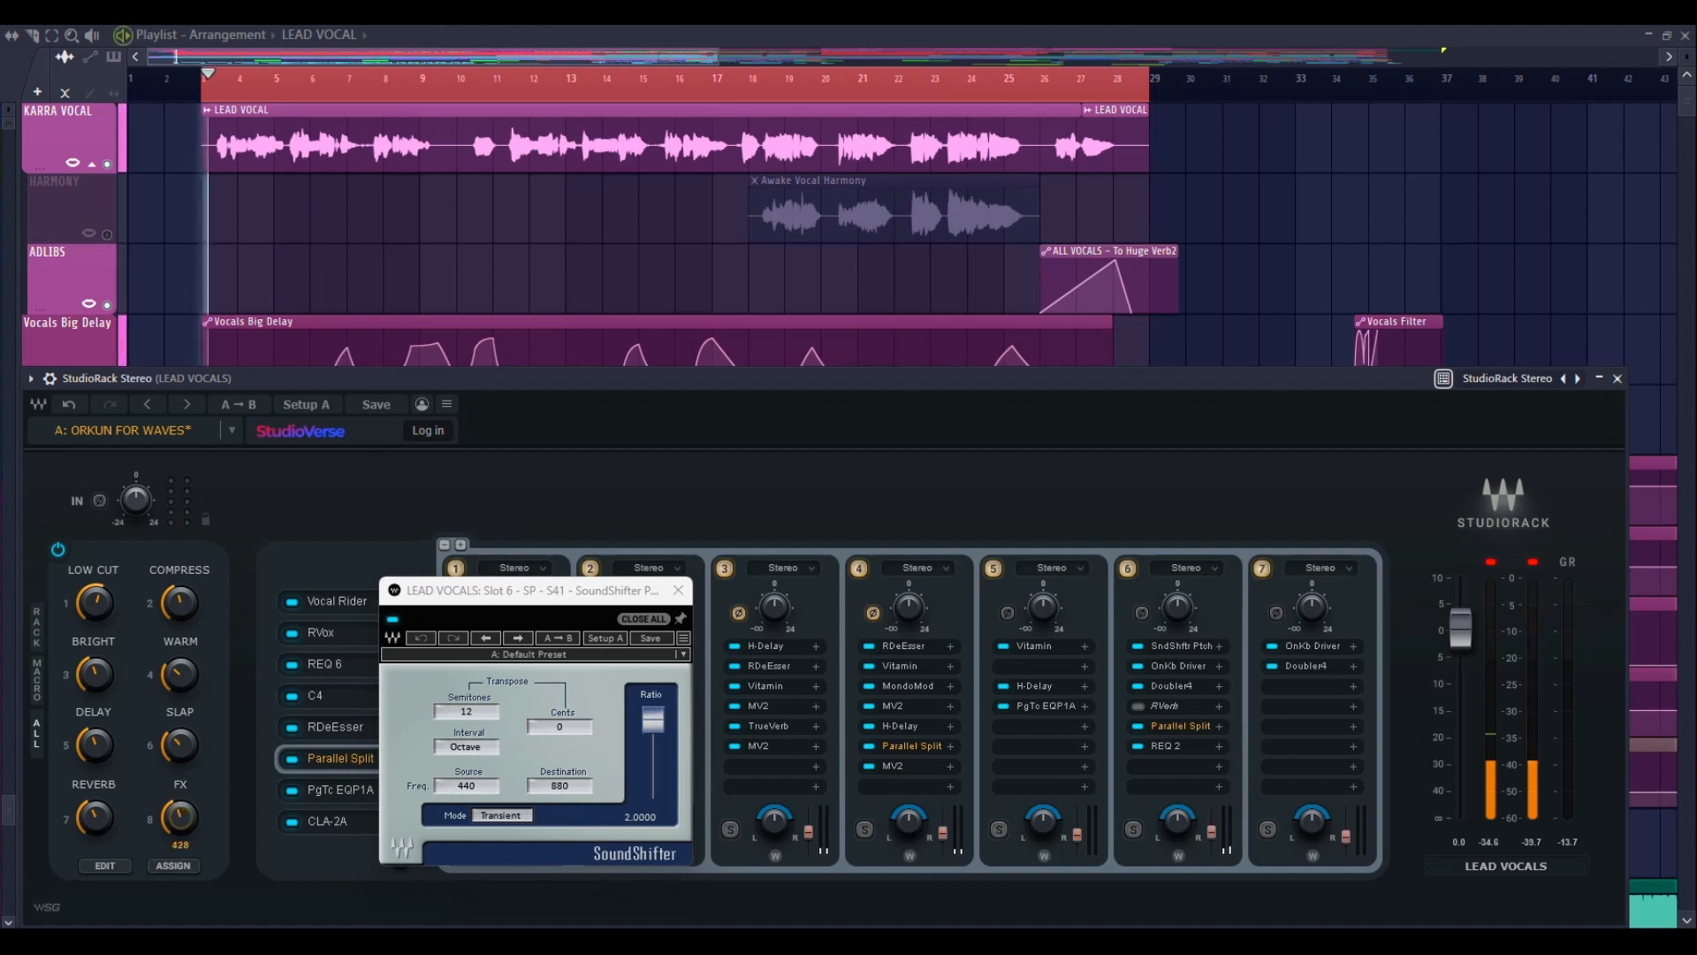
# Close the SoundShifter window and bypass the whole plugin chain to hear the unprocessed lead vocal
pyautogui.click(678, 590)
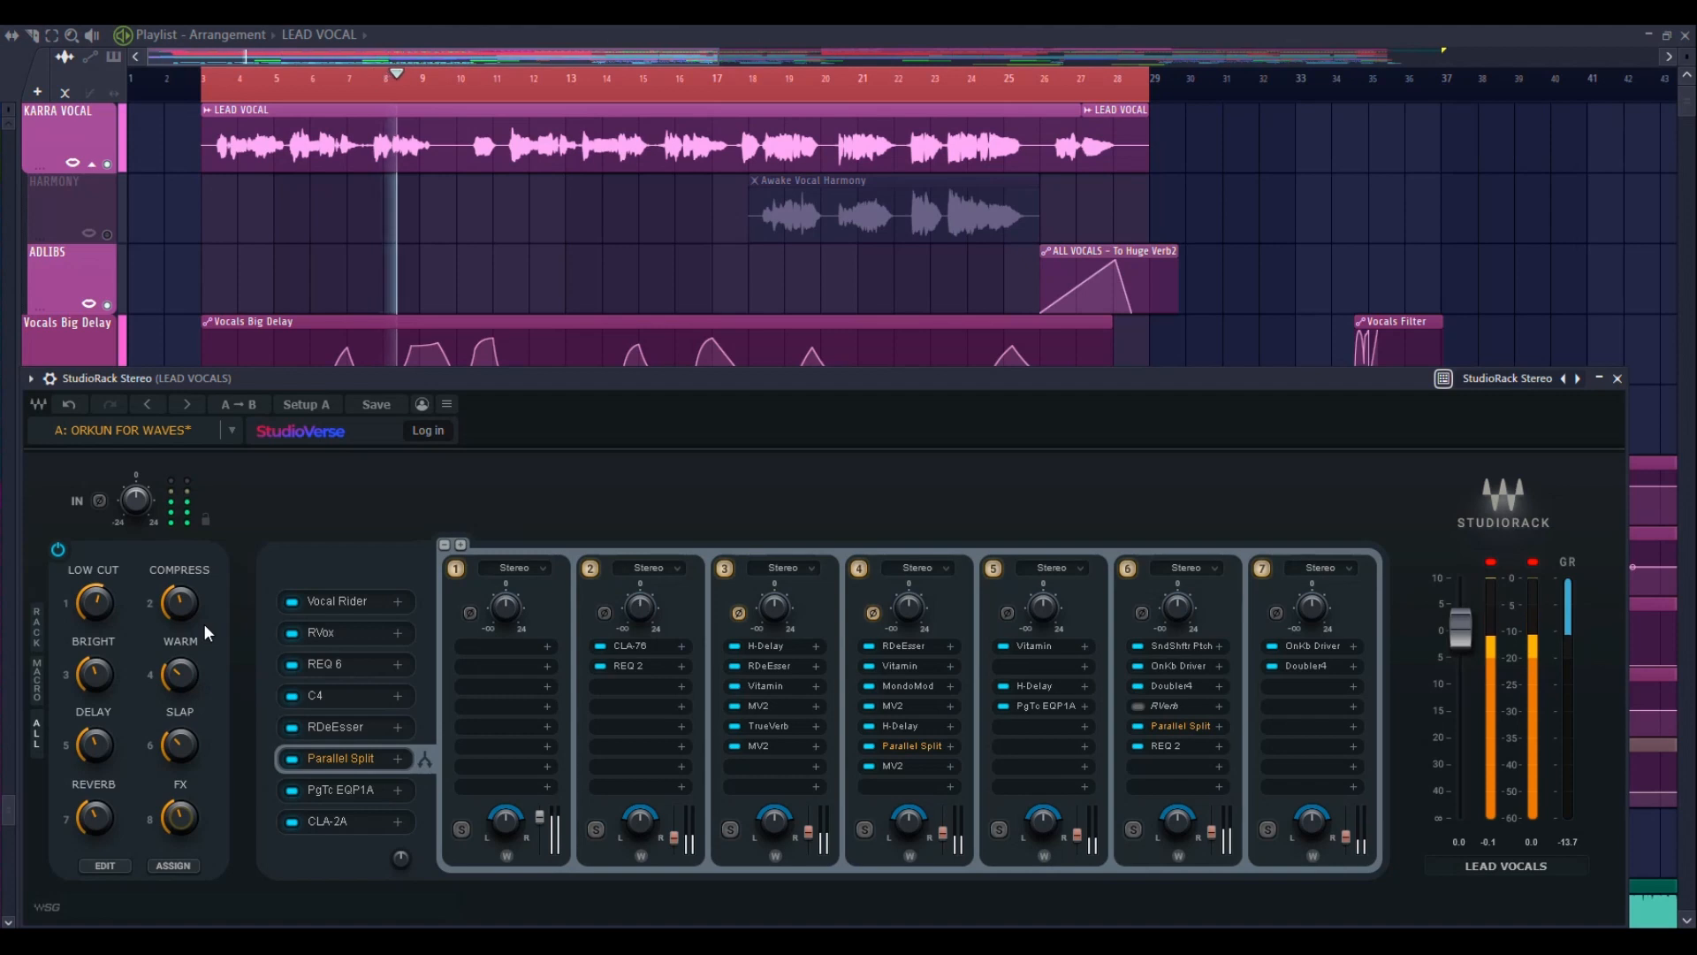
pyautogui.click(59, 548)
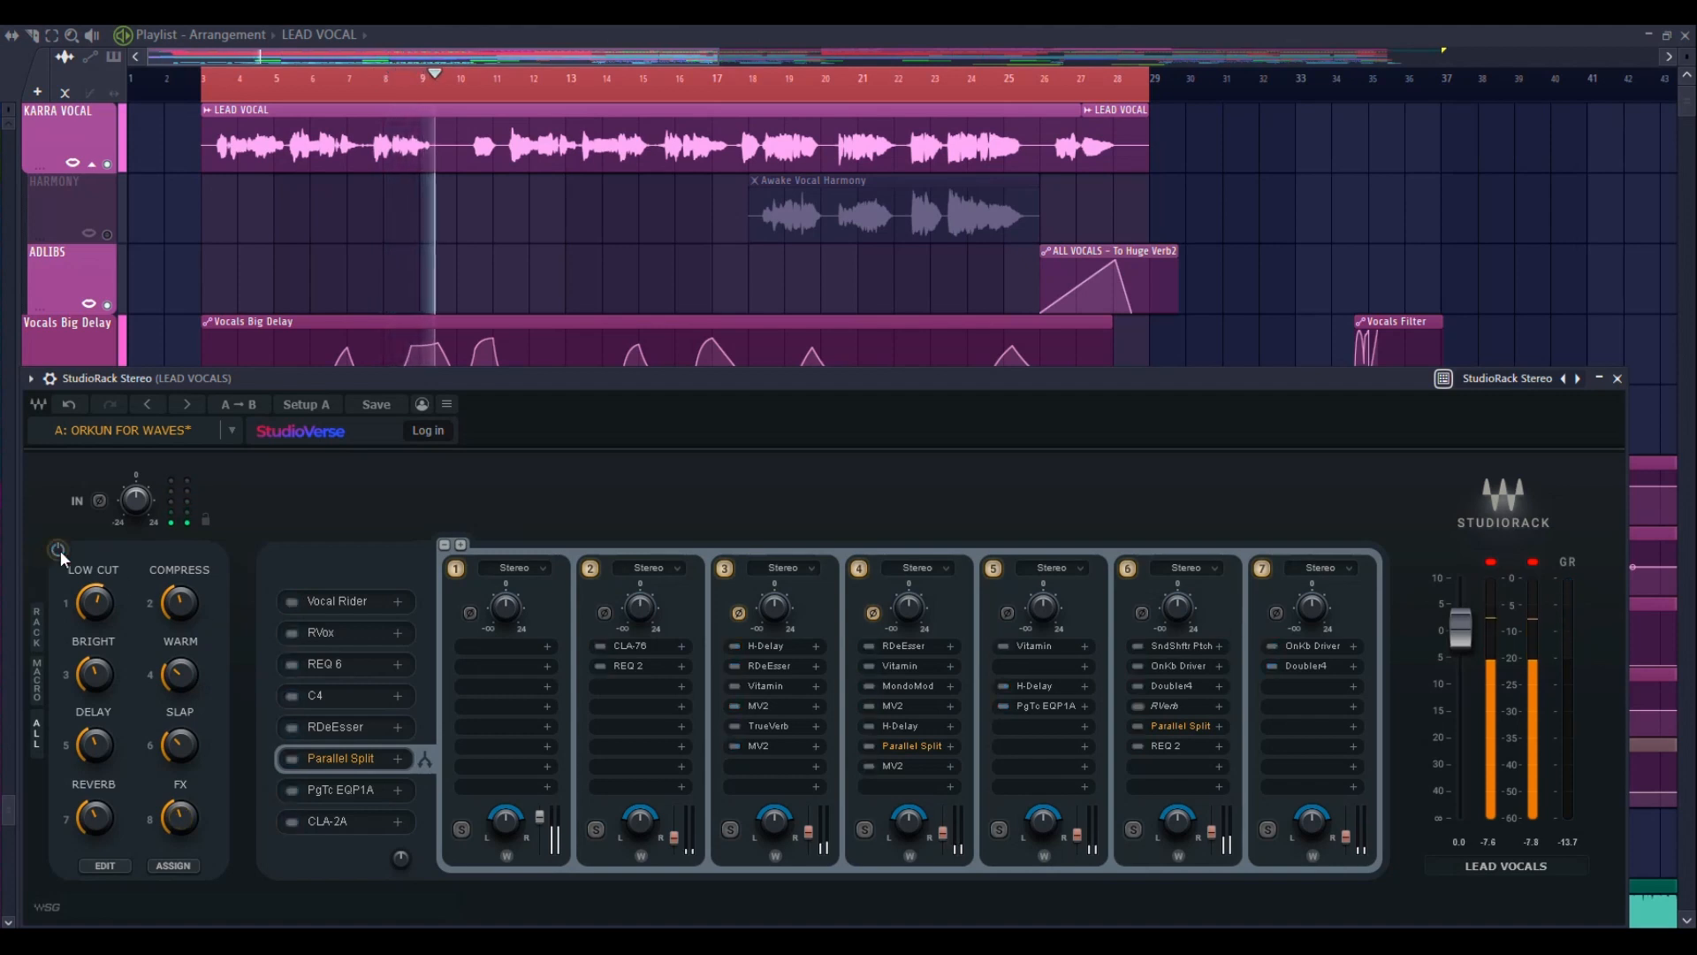
# Toggle the bypass of the whole plugin chain to compare dry and processed vocals, leaving the chain enabled
pyautogui.click(59, 549)
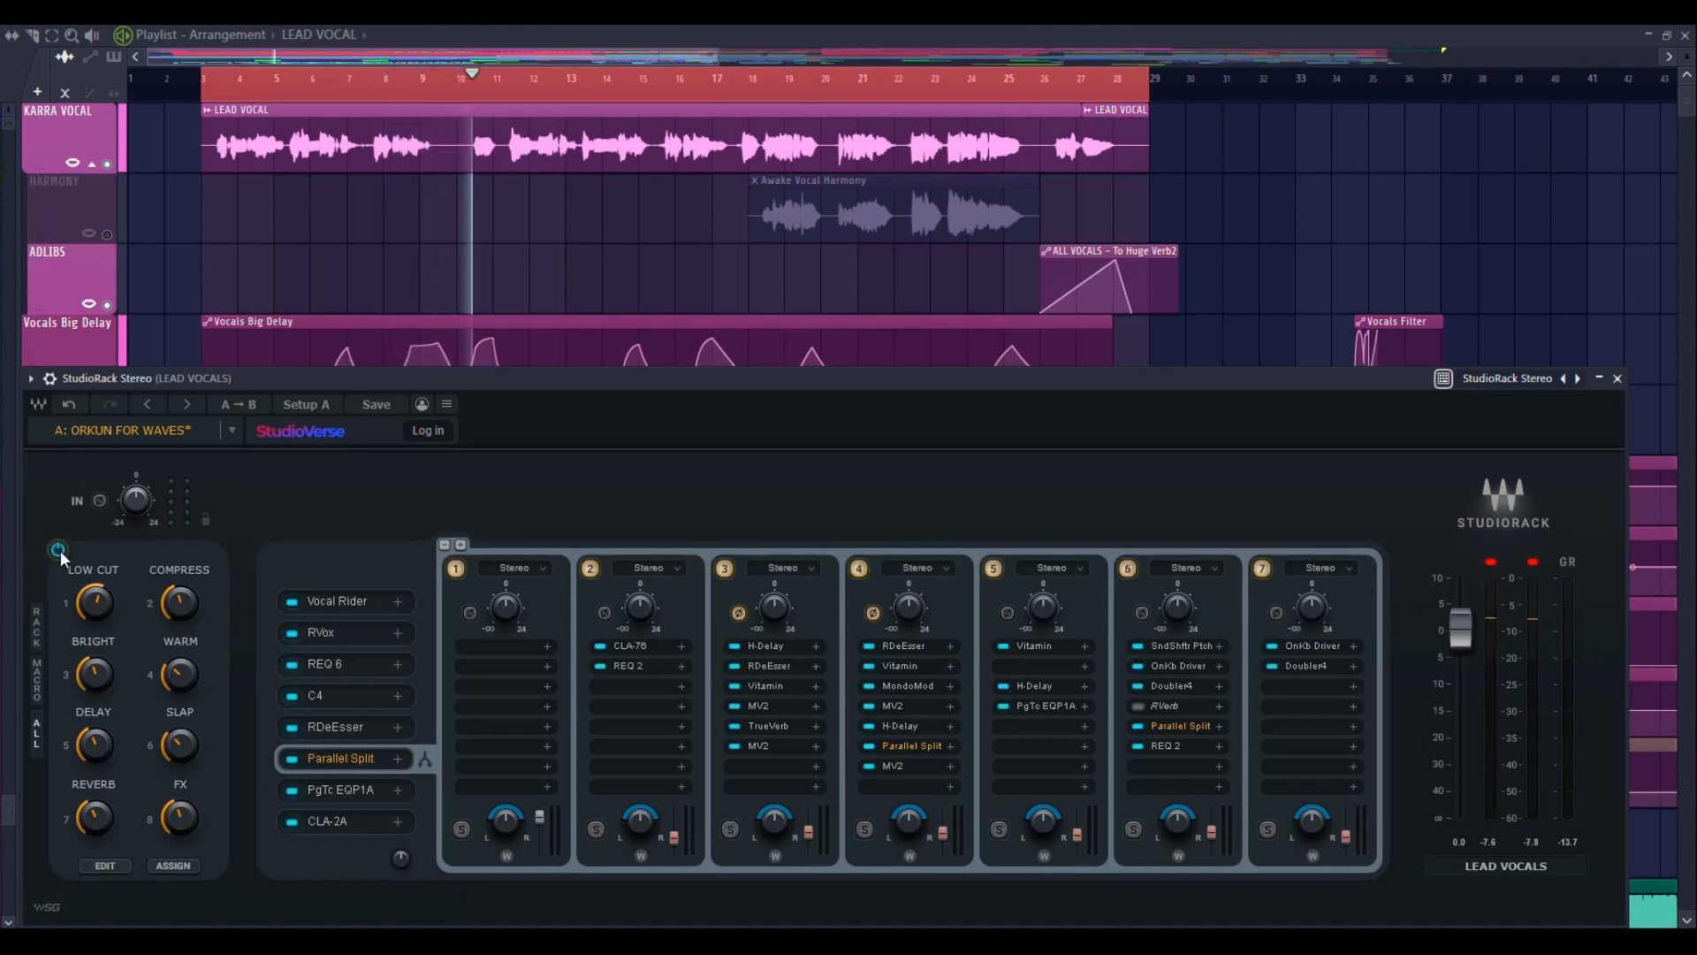
pyautogui.click(58, 549)
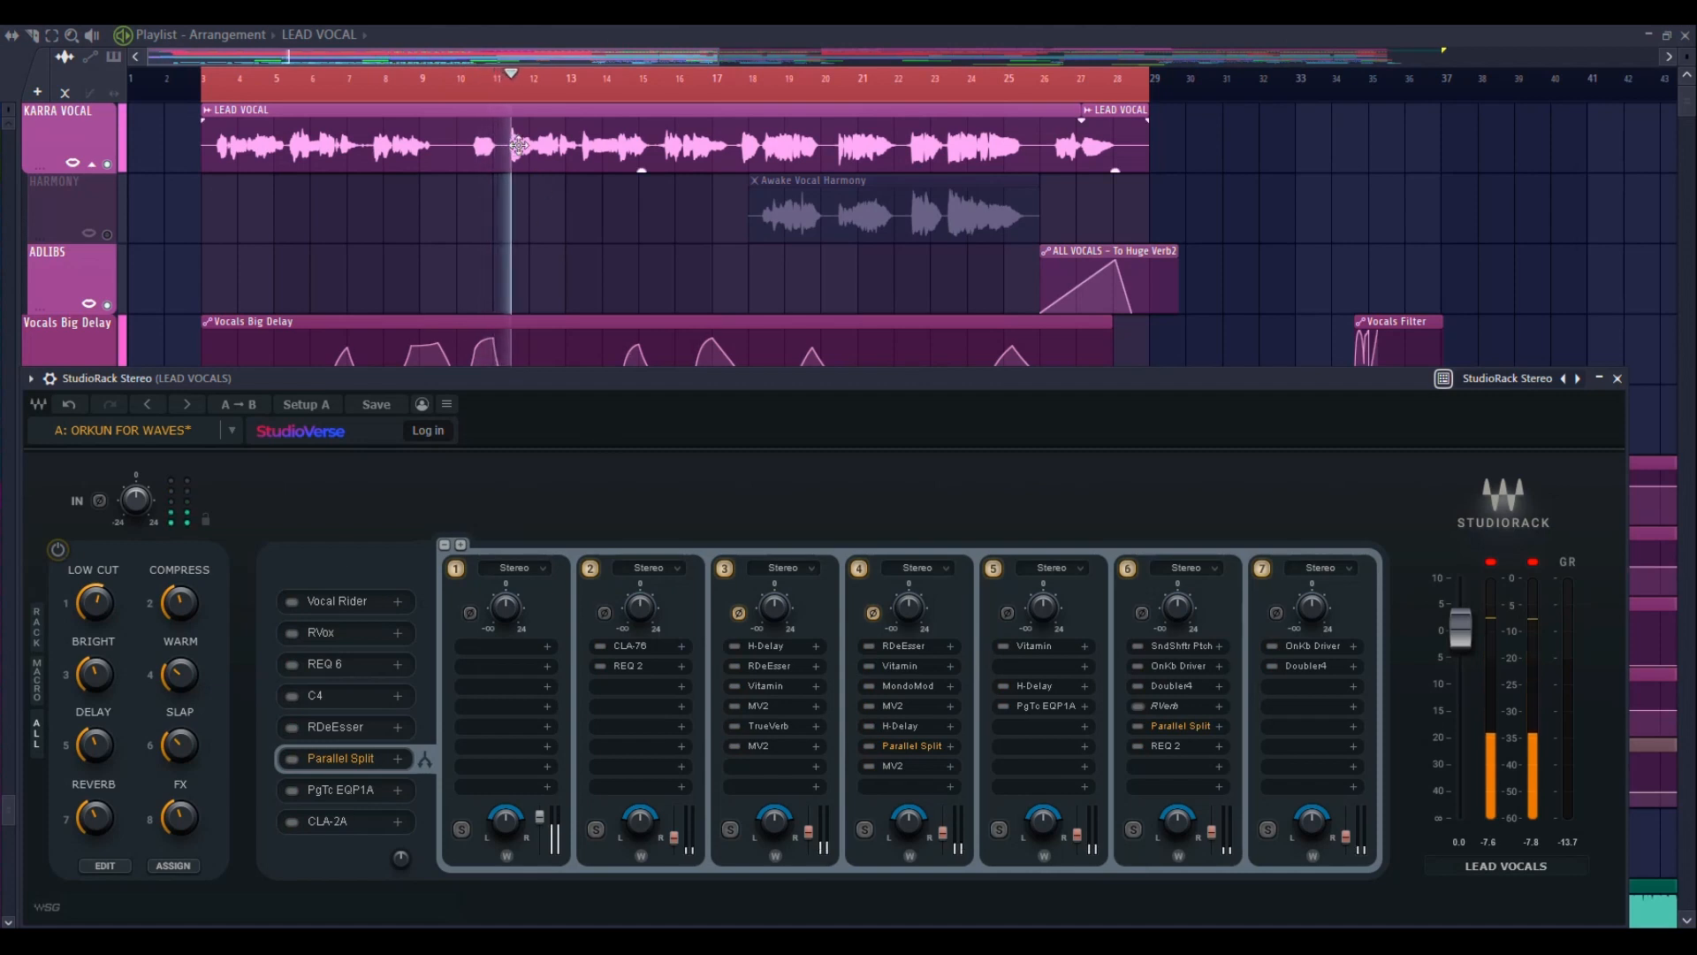
pyautogui.click(60, 550)
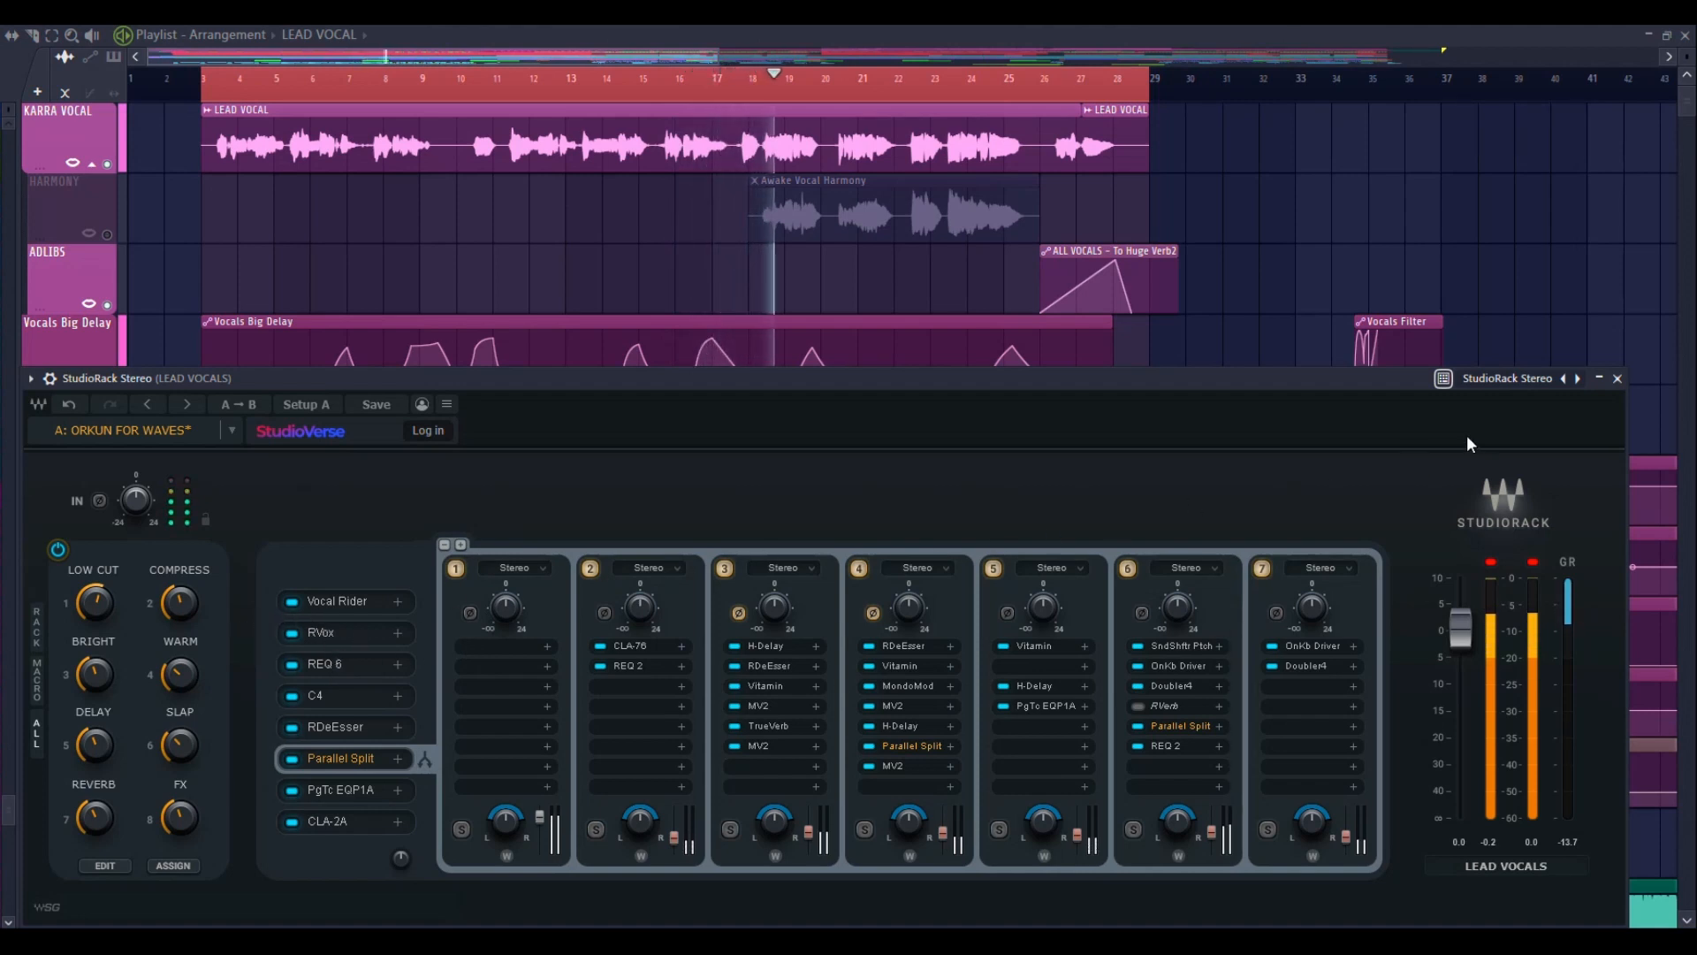
# Open RVox from the rack, raise the COMPRESS macro to 512 while watching its compression, and close the RVox window
pyautogui.click(311, 638)
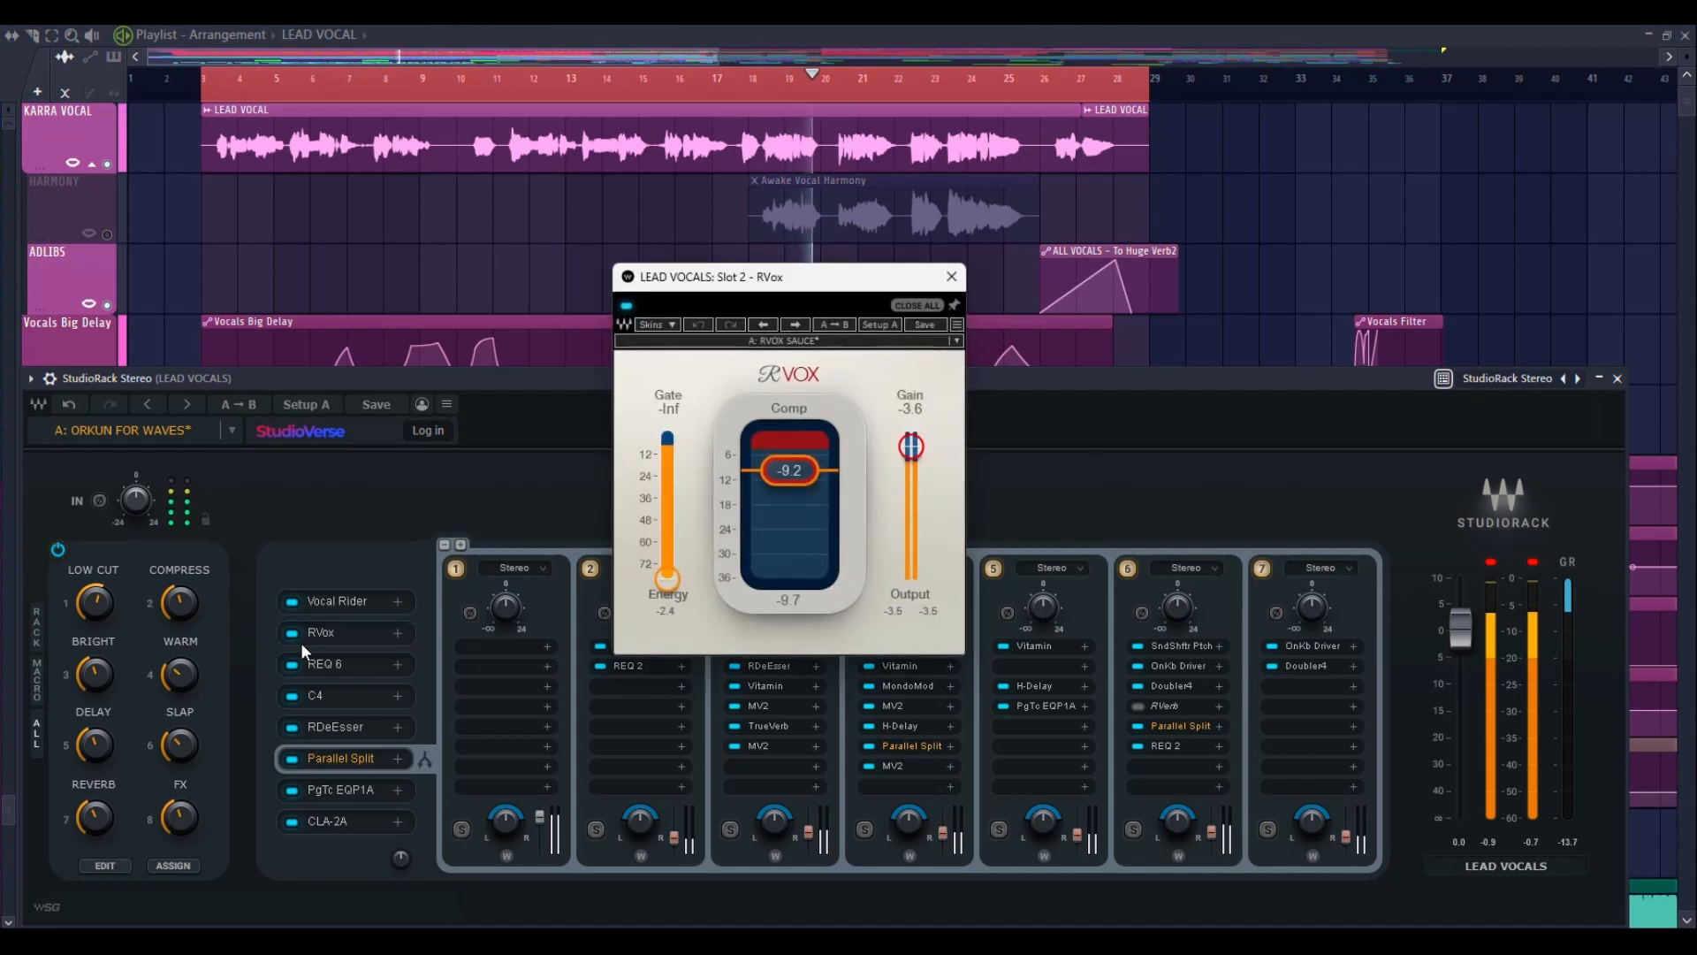
pyautogui.moveTo(786, 280); pyautogui.dragTo(555, 377)
pyautogui.moveTo(177, 605)
pyautogui.mouseDown()
pyautogui.moveTo(177, 579)
pyautogui.moveTo(177, 594)
pyautogui.mouseUp()
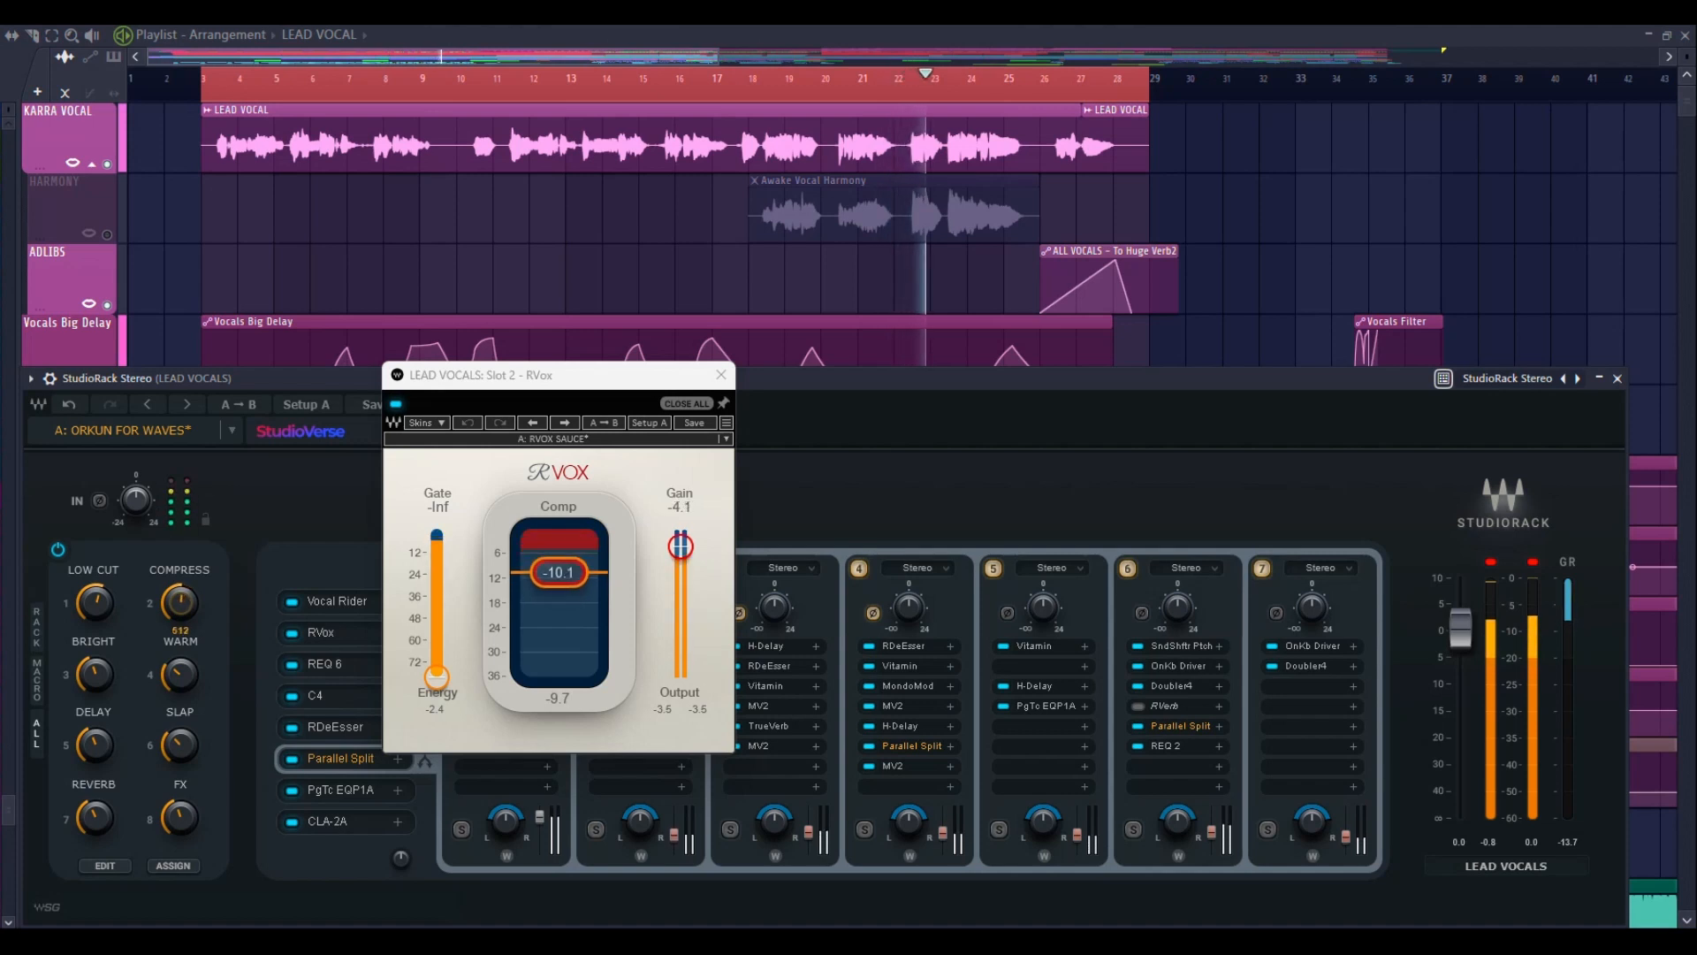
pyautogui.click(730, 372)
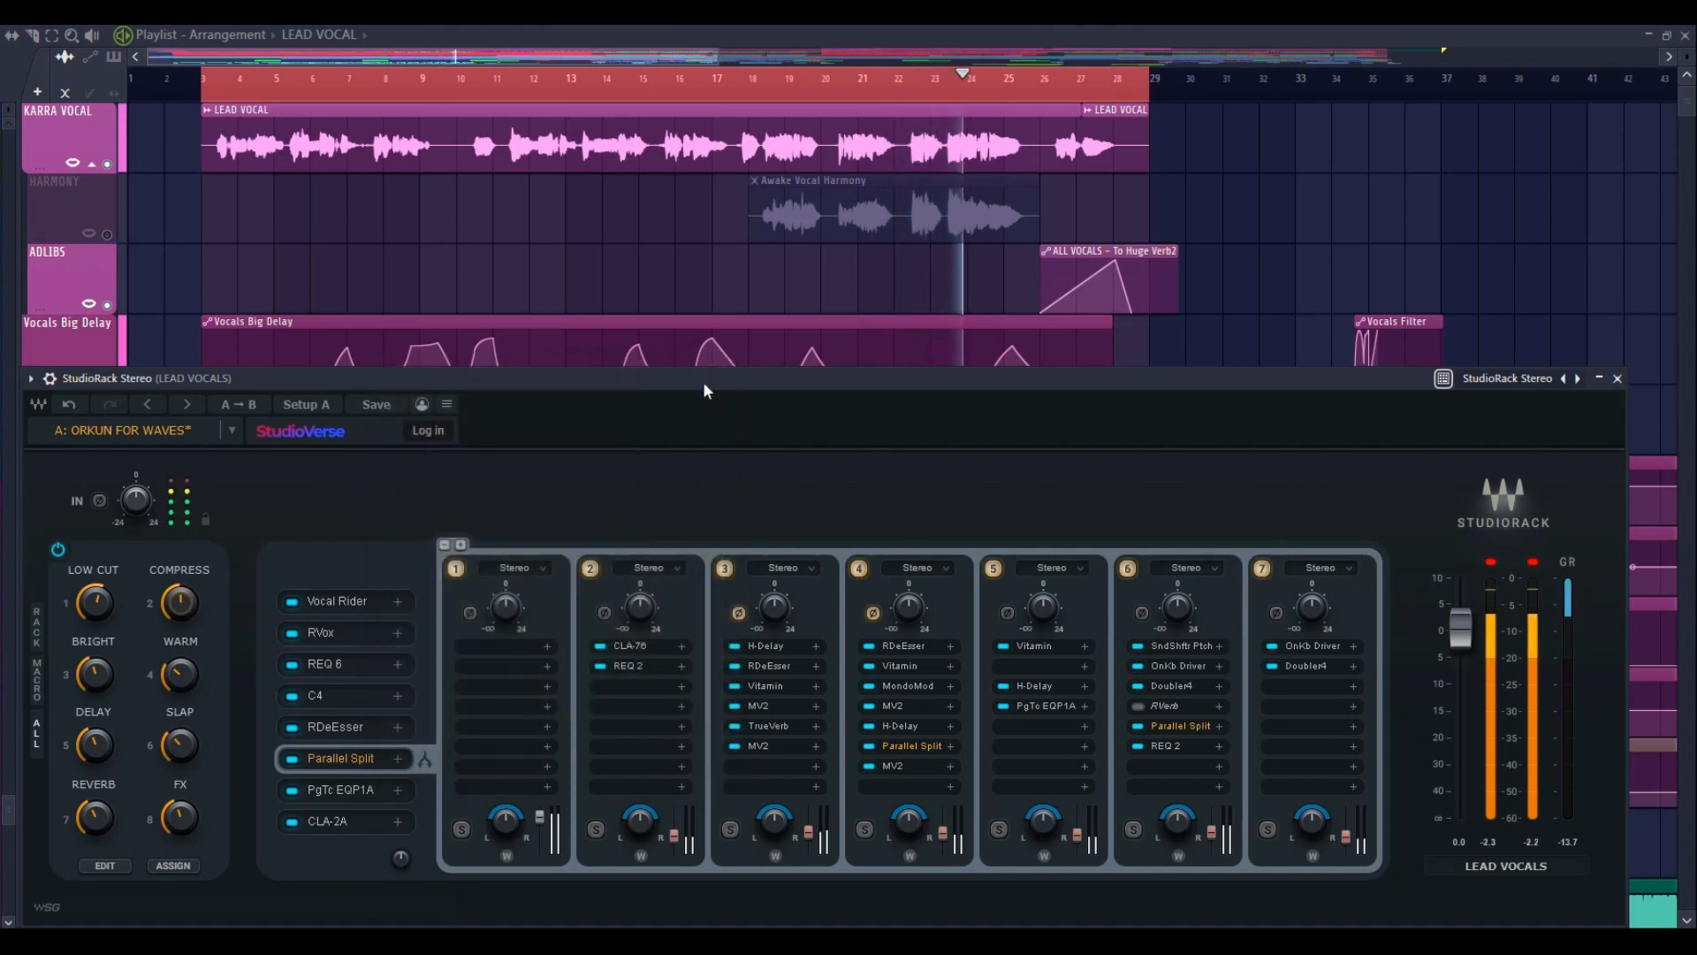
# Close the StudioRack window and clear the playlist's time selection to show the vocal tracks and their automation clips
pyautogui.moveTo(703, 380); pyautogui.dragTo(736, 380)
pyautogui.rightClick(778, 89)
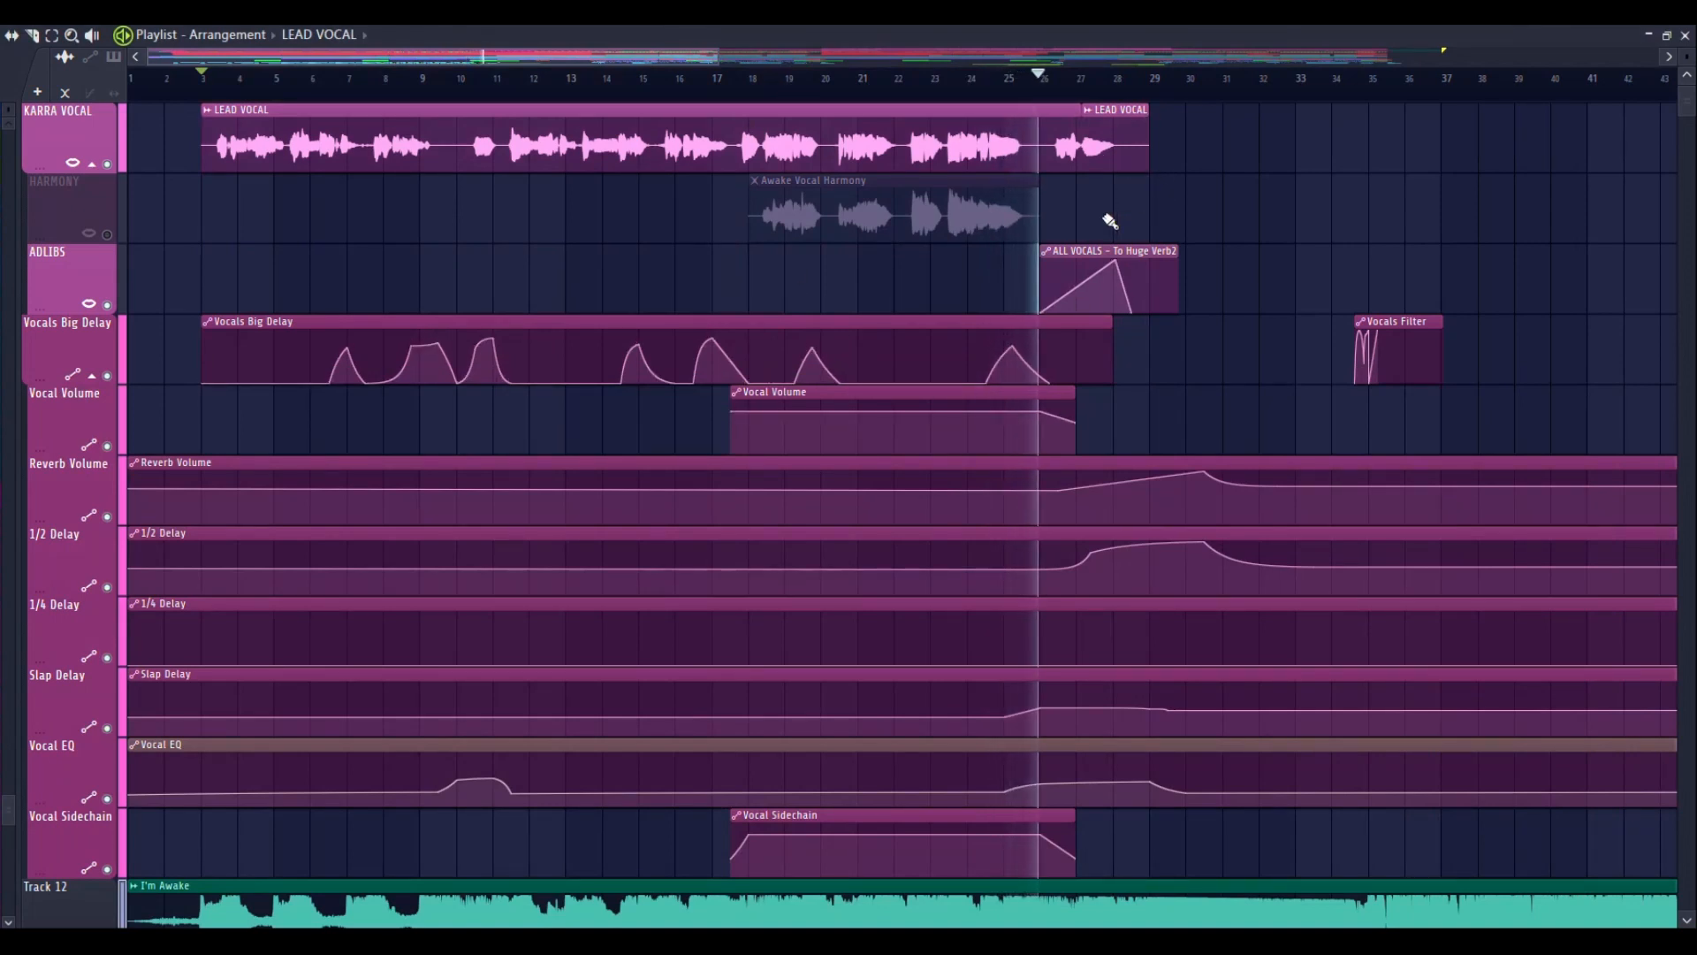
pyautogui.scroll(3, 1218, 201)
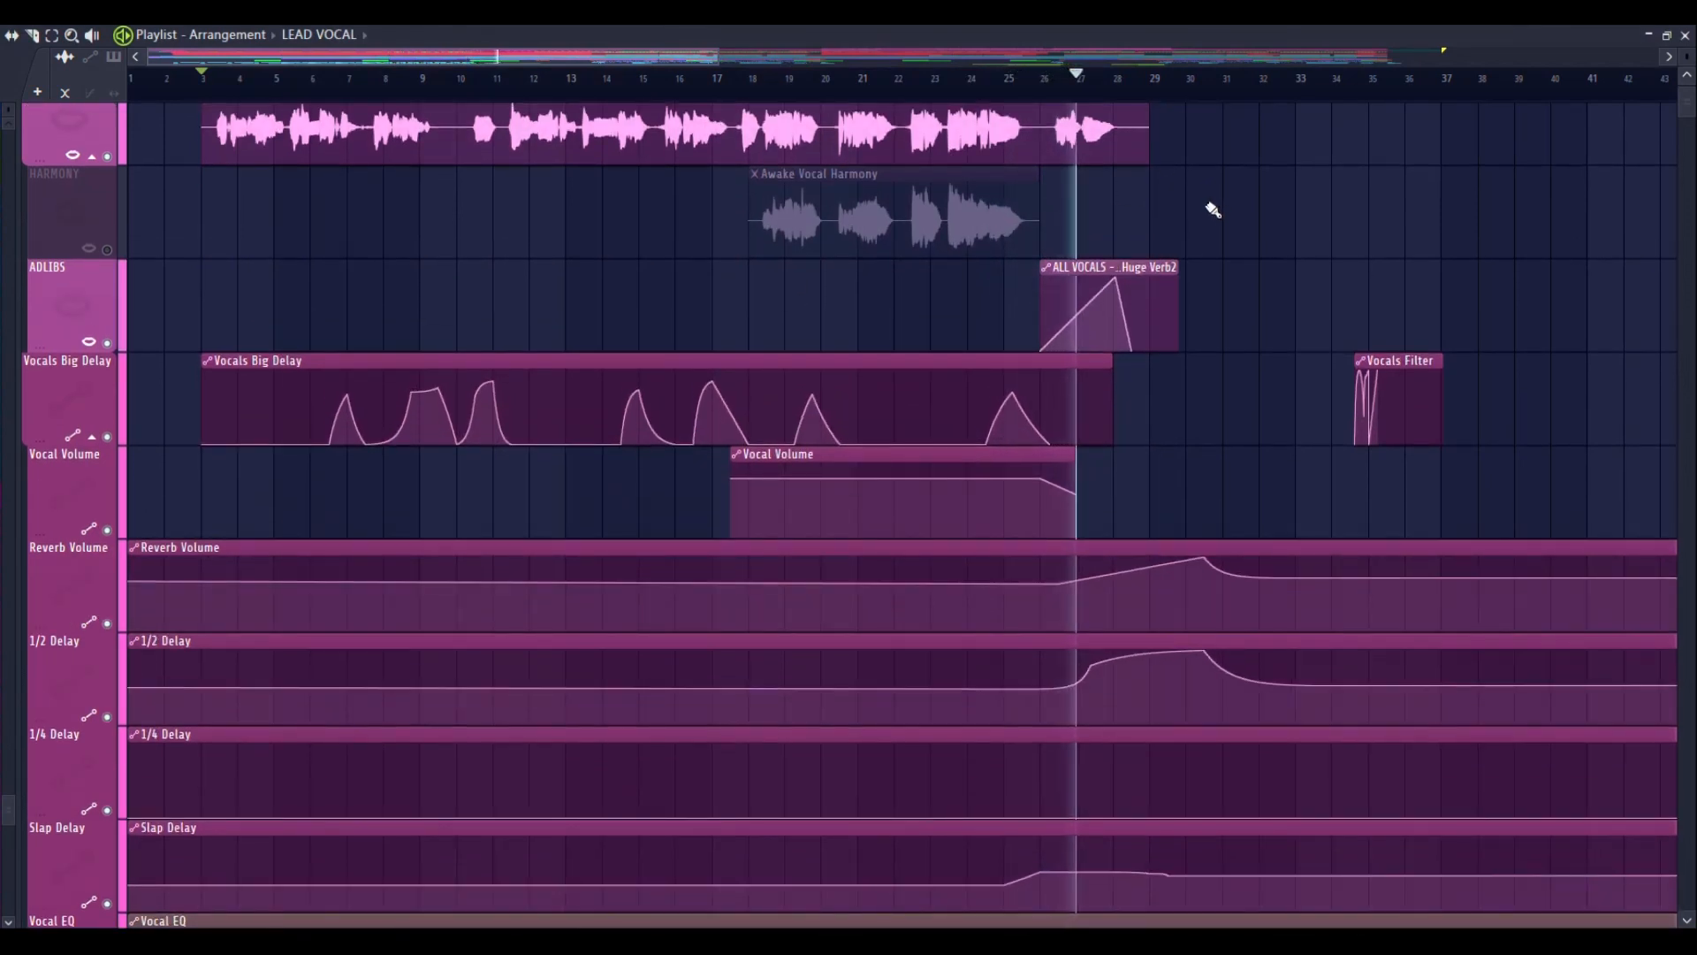
pyautogui.scroll(-3, 1212, 212)
pyautogui.scroll(4, 1206, 237)
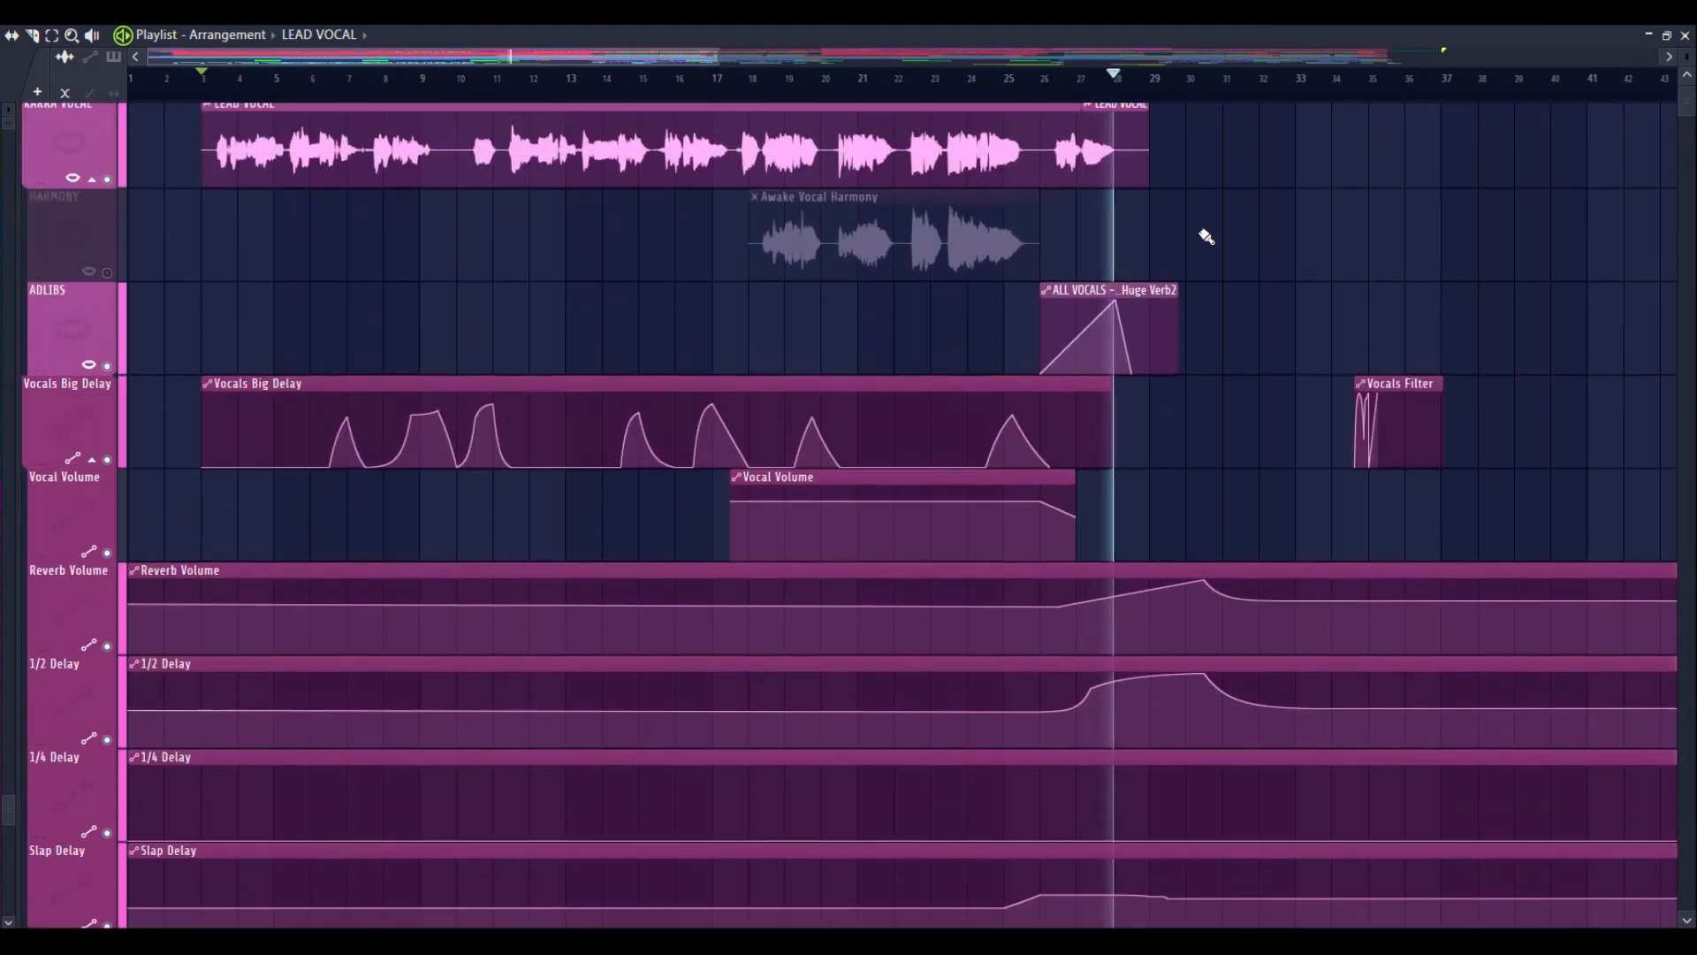